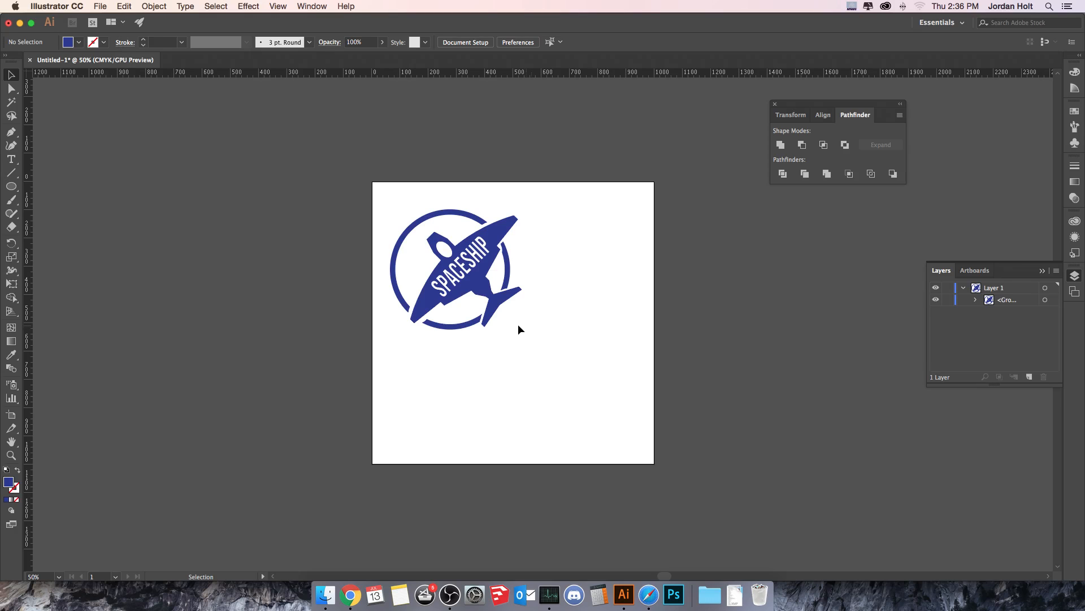
# - Move the finished spaceship logo off the artboard onto the pasteboard beside it and deselect it
pyautogui.moveTo(472, 285); pyautogui.dragTo(757, 323)
pyautogui.click(323, 244)
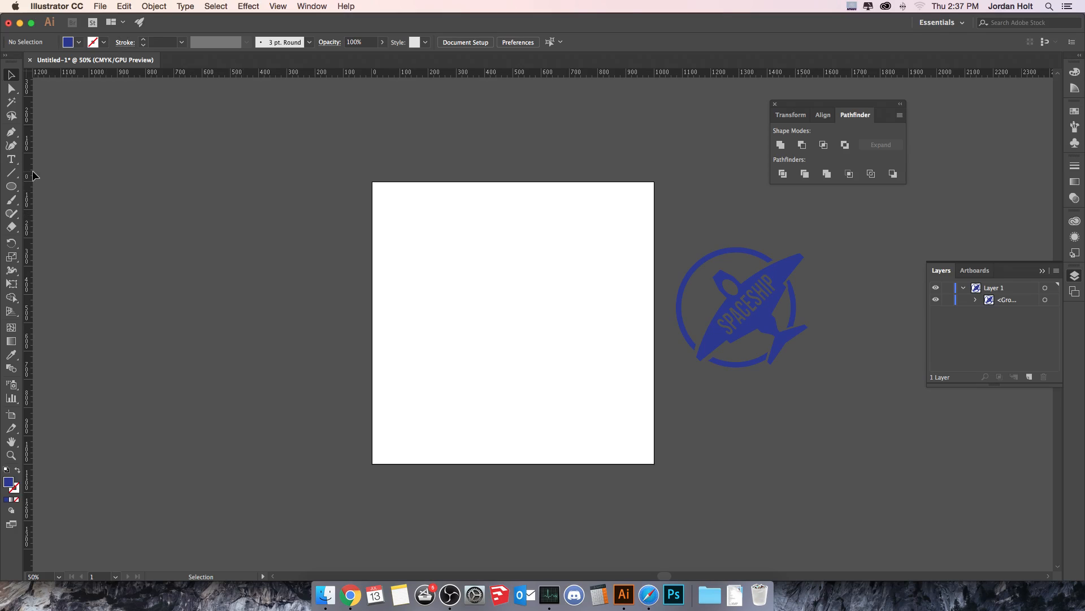
# - Hide the document rulers and show them again
pyautogui.press('a')
pyautogui.press('super+r')
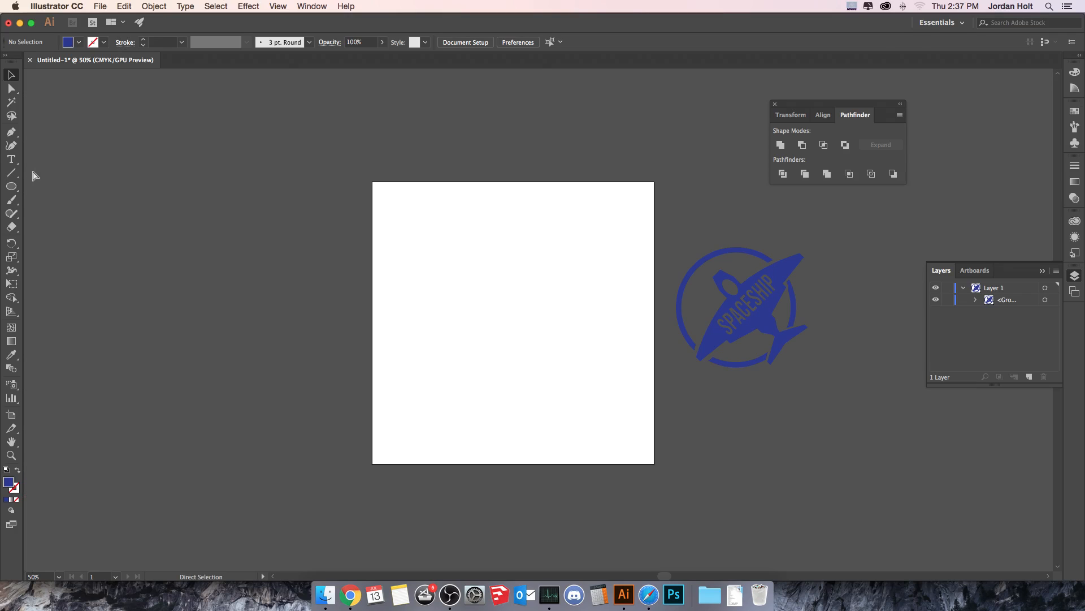
pyautogui.press('super+r')
pyautogui.press('v')
# - Place a vertical ruler guide down the middle of the artboard at about X 497 px
pyautogui.scroll(-1, 34, 172)
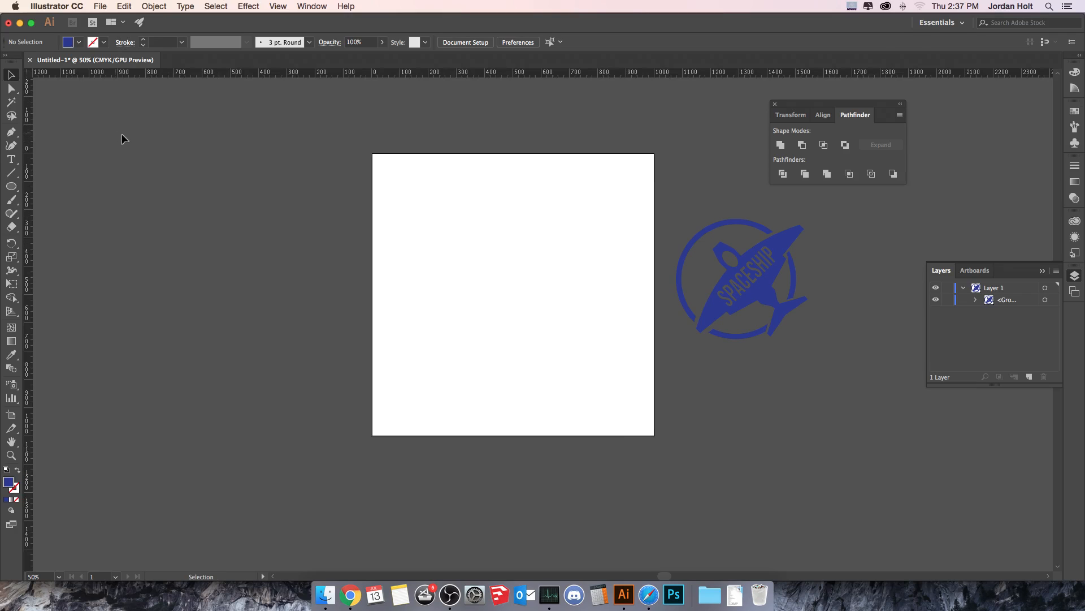
pyautogui.press('super+equal')
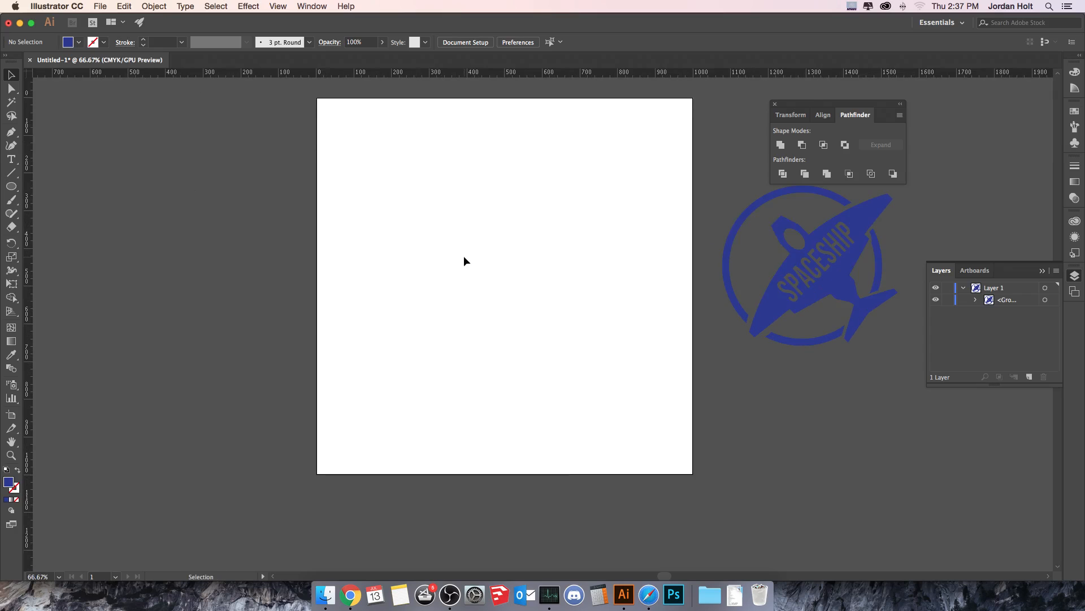
pyautogui.moveTo(463, 261); pyautogui.dragTo(324, 331)
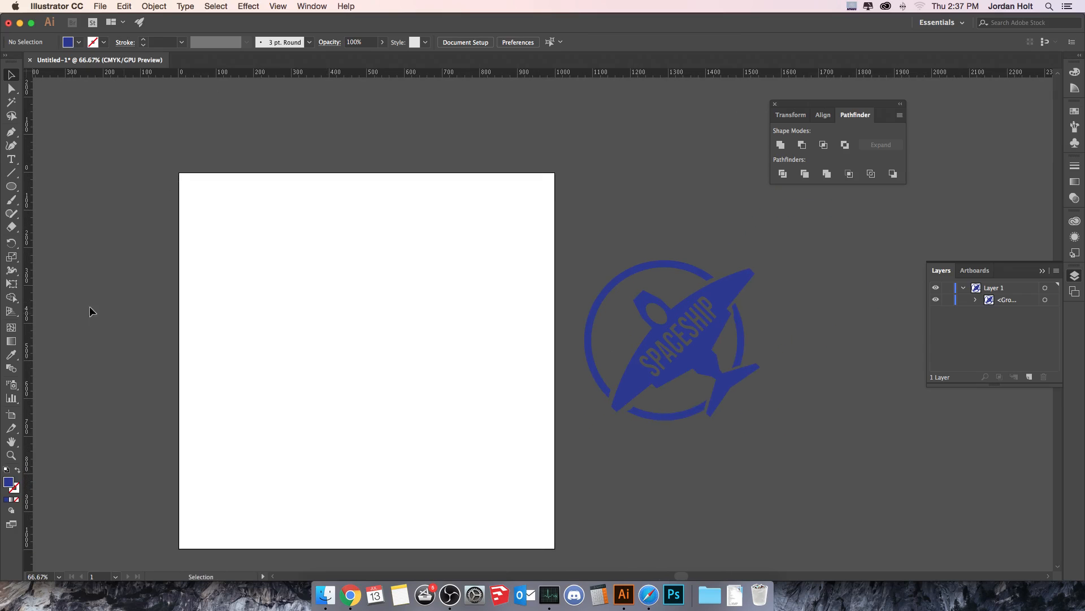
pyautogui.moveTo(29, 288); pyautogui.dragTo(366, 294)
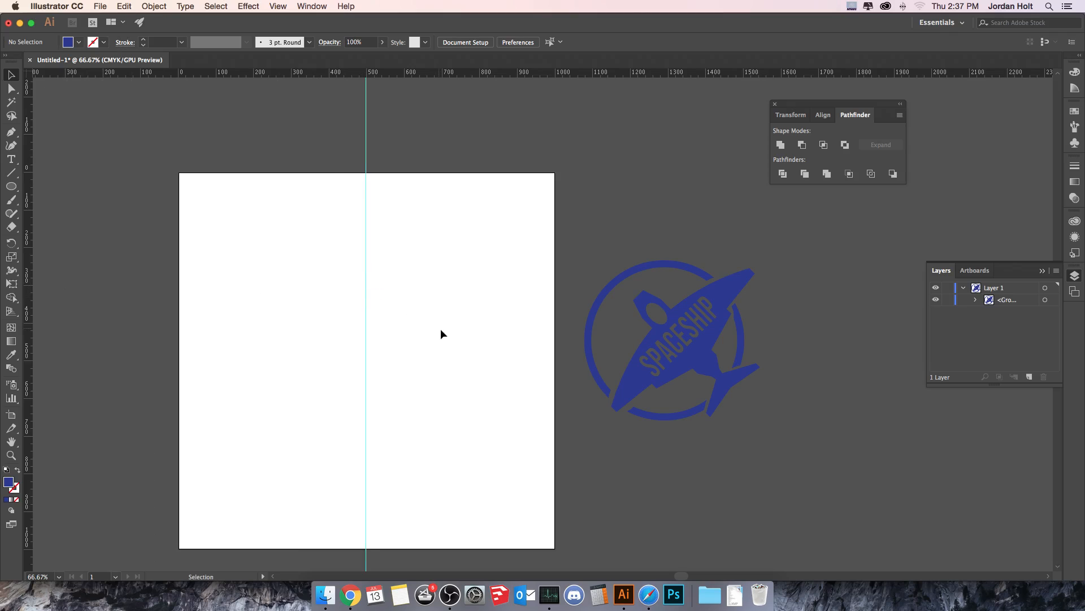
# - Start the half-fuselage outline with the Pen tool: a level nose edge about 30 px long from the guide and a slanted shoulder down to the outside
pyautogui.moveTo(440, 333); pyautogui.dragTo(464, 299)
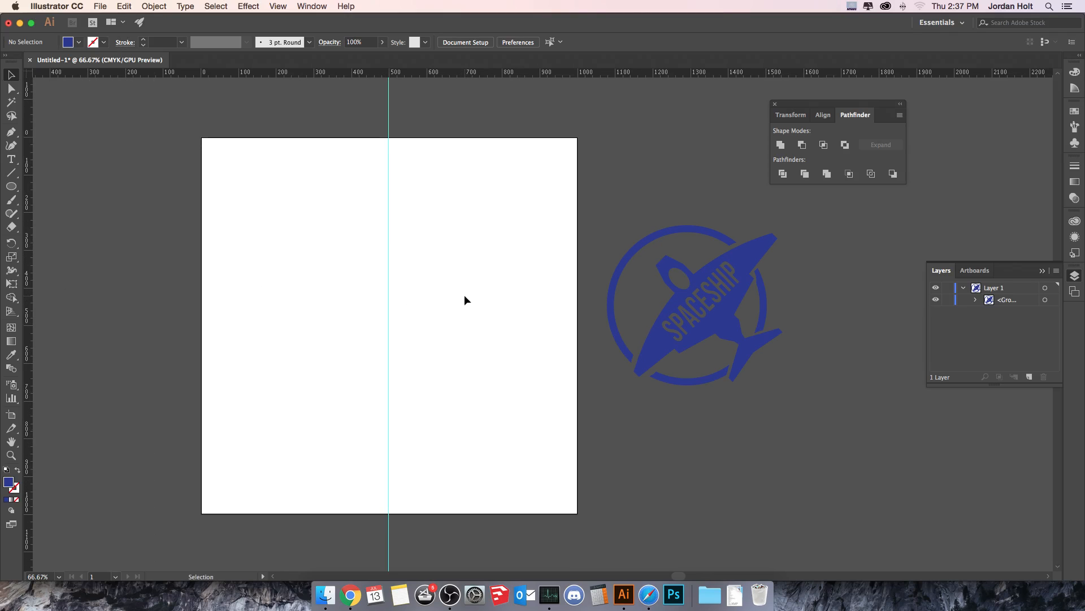
pyautogui.press('super+equal')
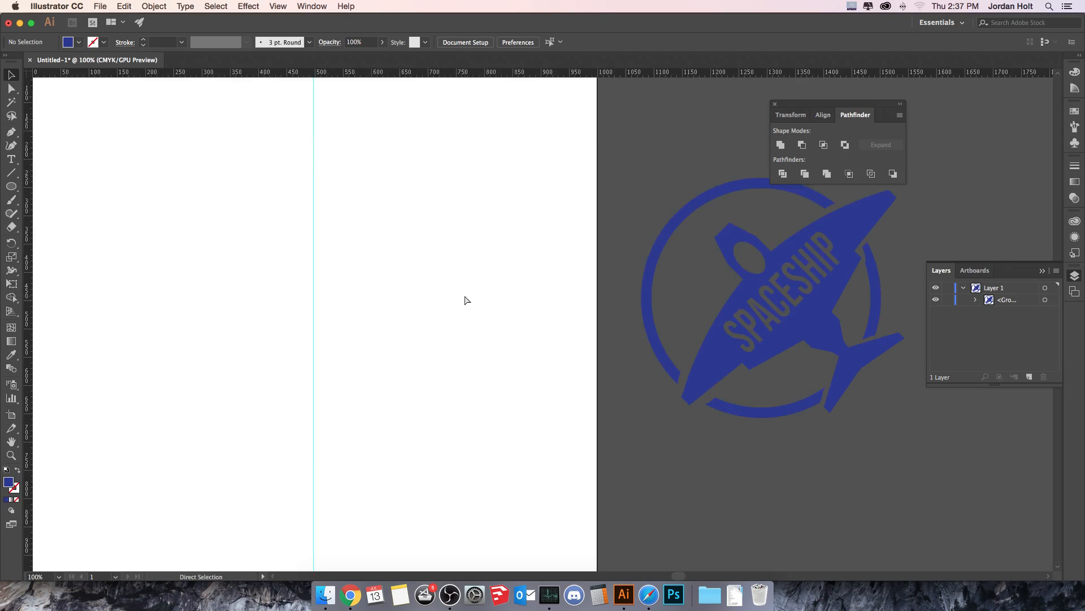
pyautogui.press('super+equal')
pyautogui.moveTo(300, 280); pyautogui.dragTo(446, 338)
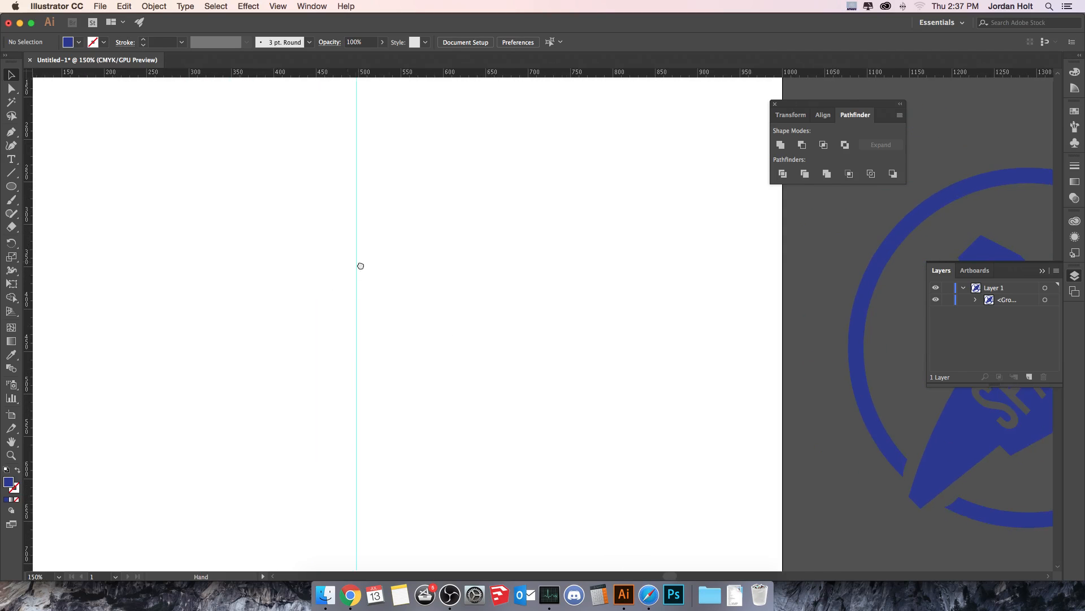
pyautogui.moveTo(367, 281); pyautogui.dragTo(427, 283)
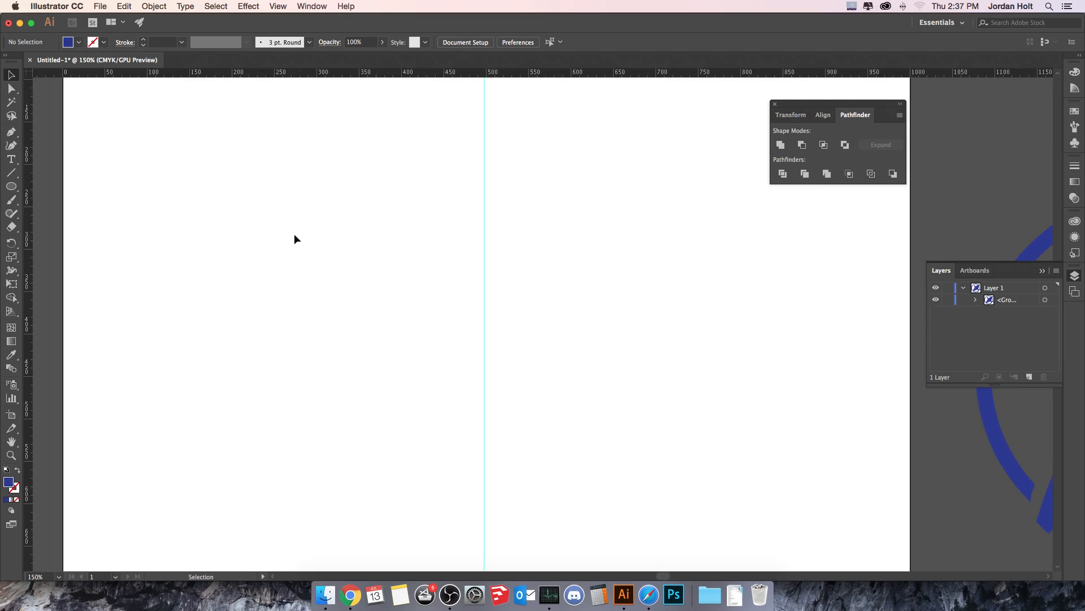
pyautogui.click(11, 134)
pyautogui.click(483, 179)
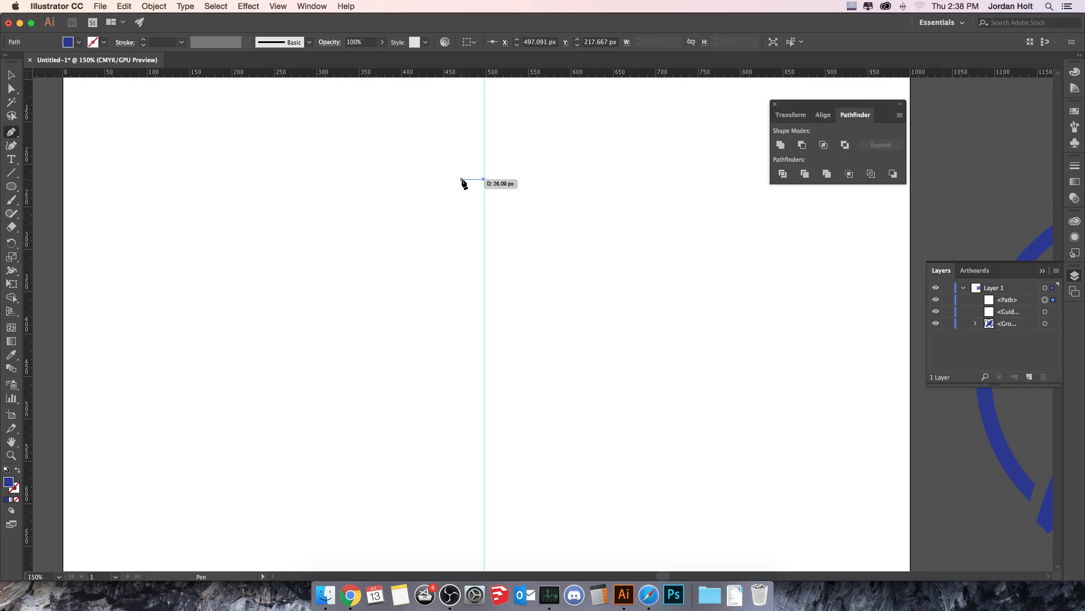
pyautogui.keyDown('shift'); pyautogui.click(459, 179); pyautogui.keyUp('shift')
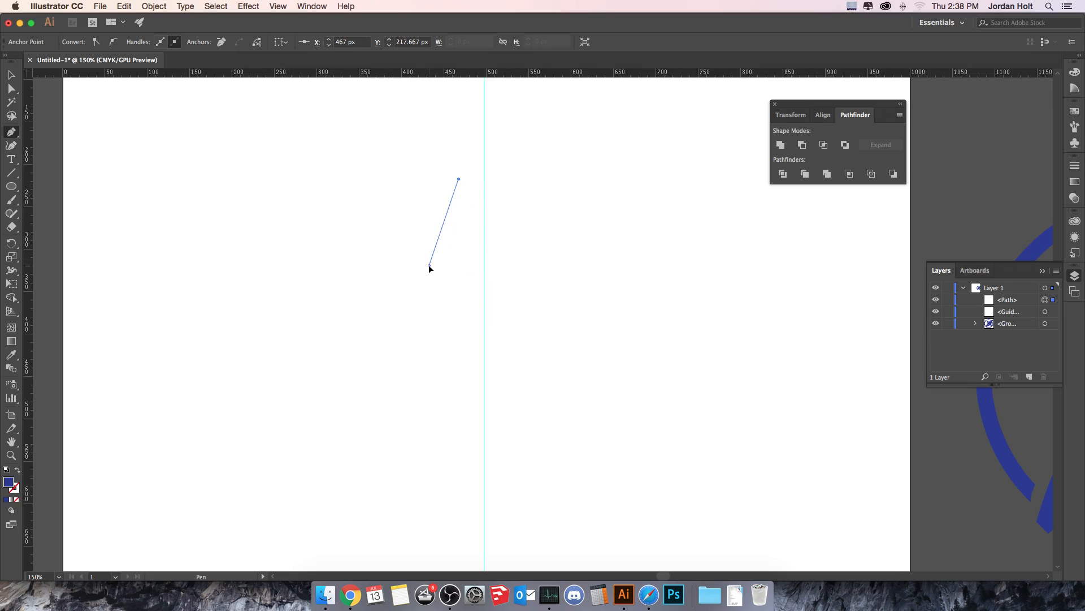
pyautogui.click(431, 267)
# - Run the fuselage side straight down about 381 px, angle it back to the guide, close the path and deselect it
pyautogui.moveTo(444, 313); pyautogui.dragTo(414, 186)
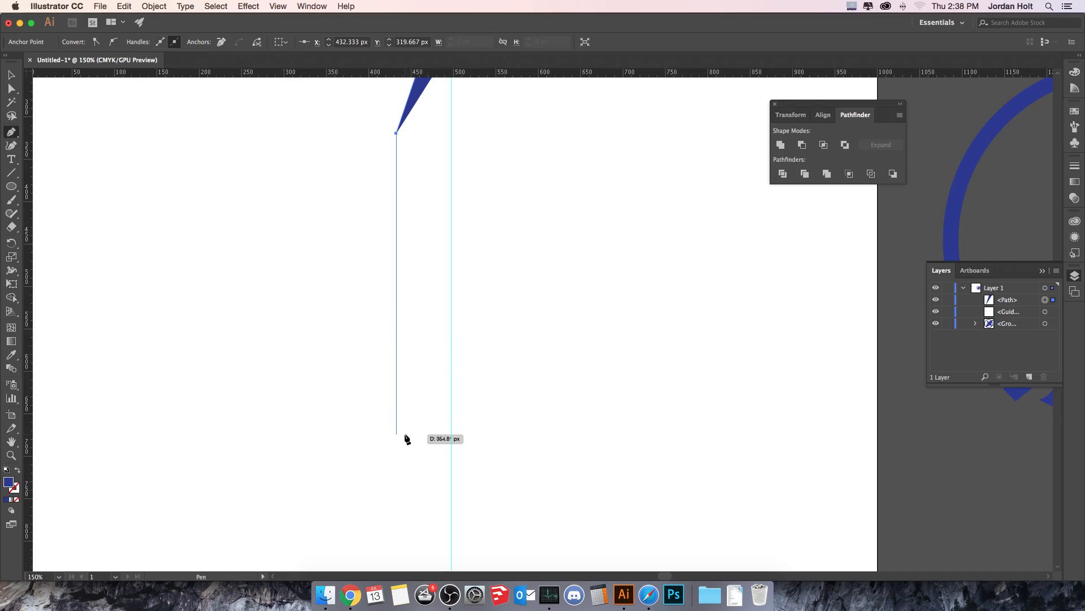
pyautogui.click(397, 456)
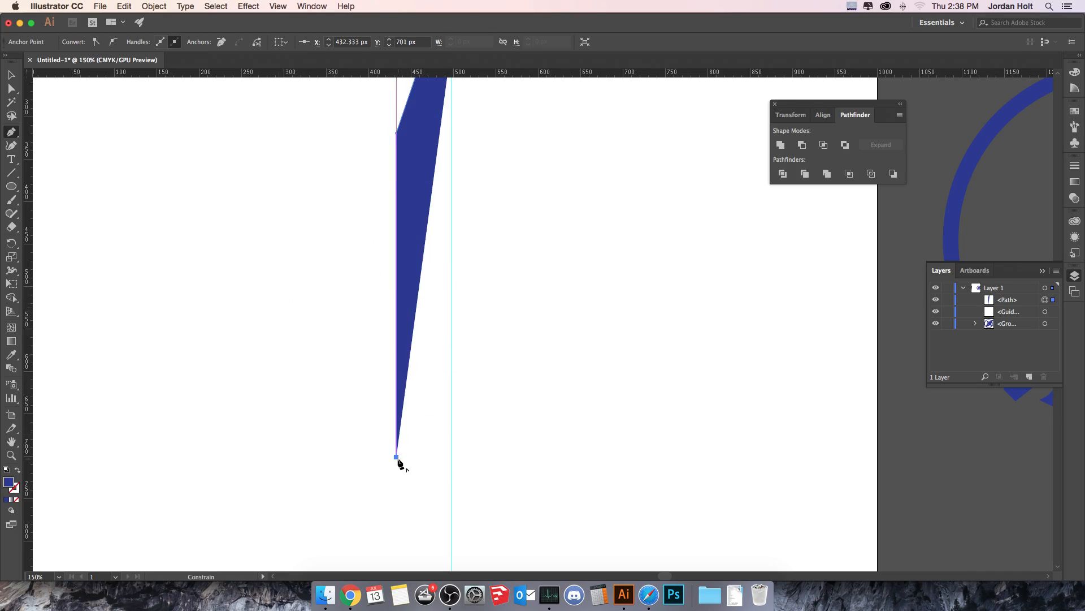
pyautogui.click(452, 545)
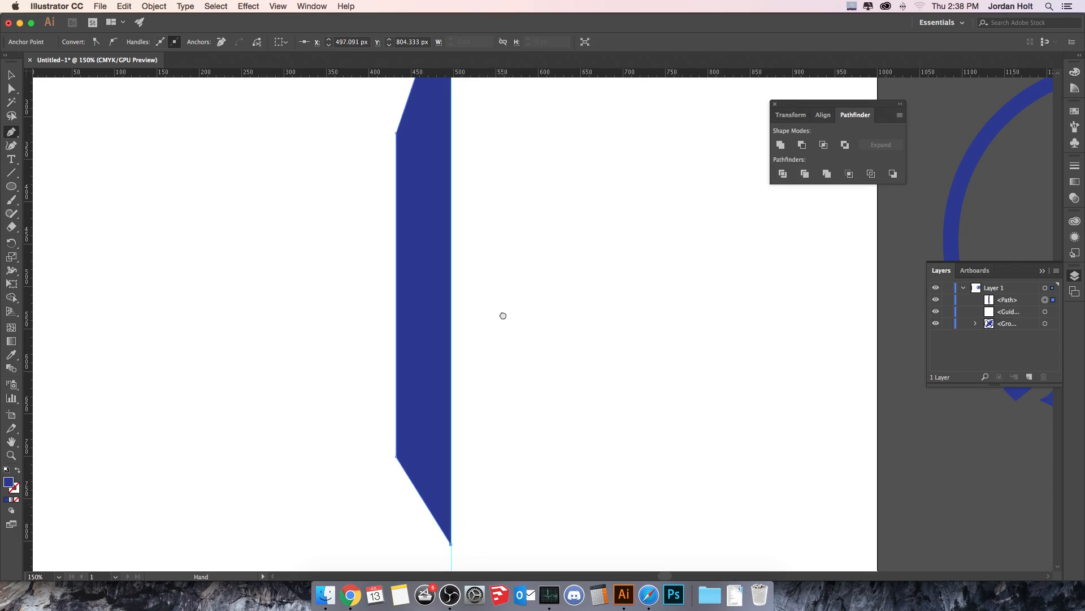
pyautogui.scroll(5, 502, 362)
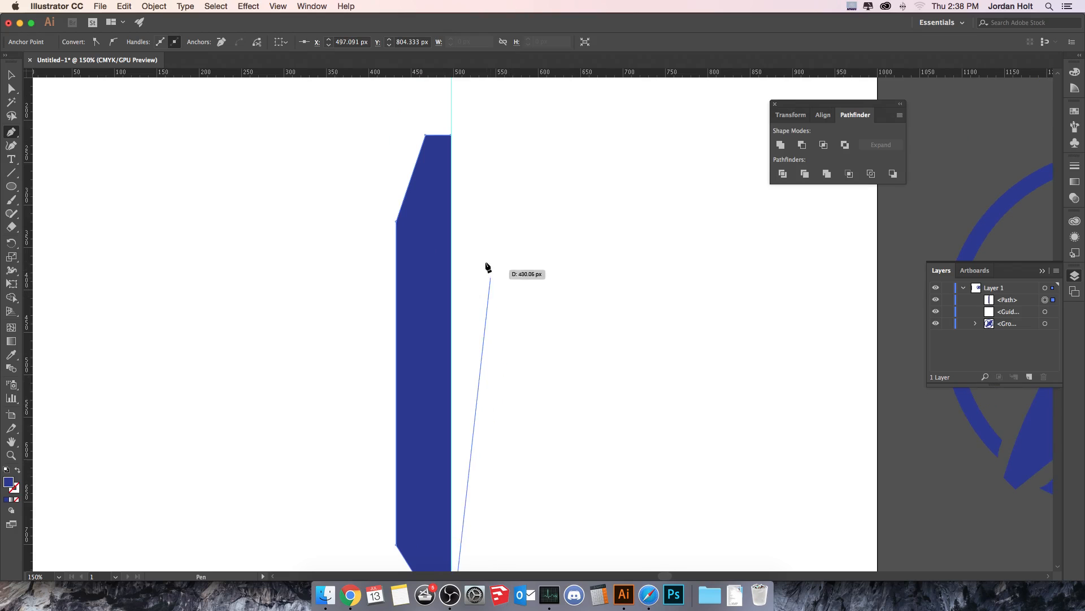
pyautogui.click(451, 136)
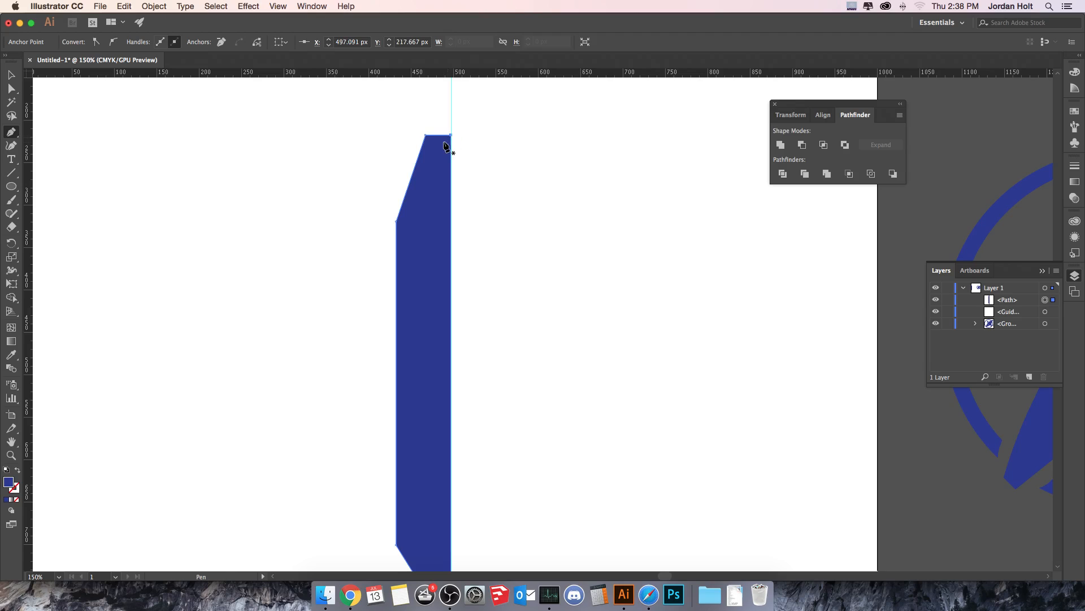
pyautogui.scroll(1, 451, 151)
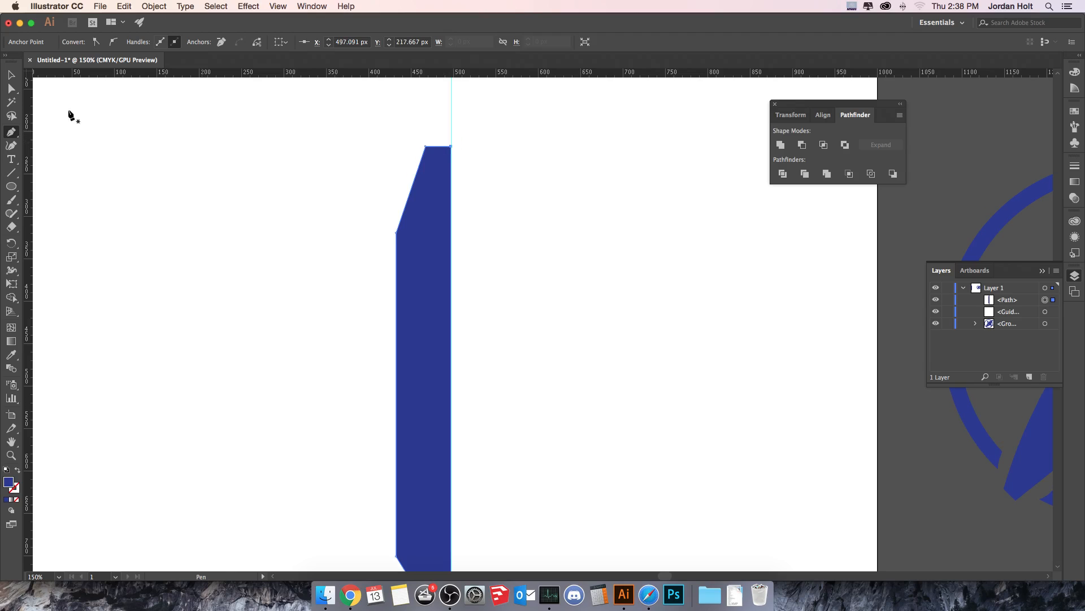
pyautogui.click(10, 75)
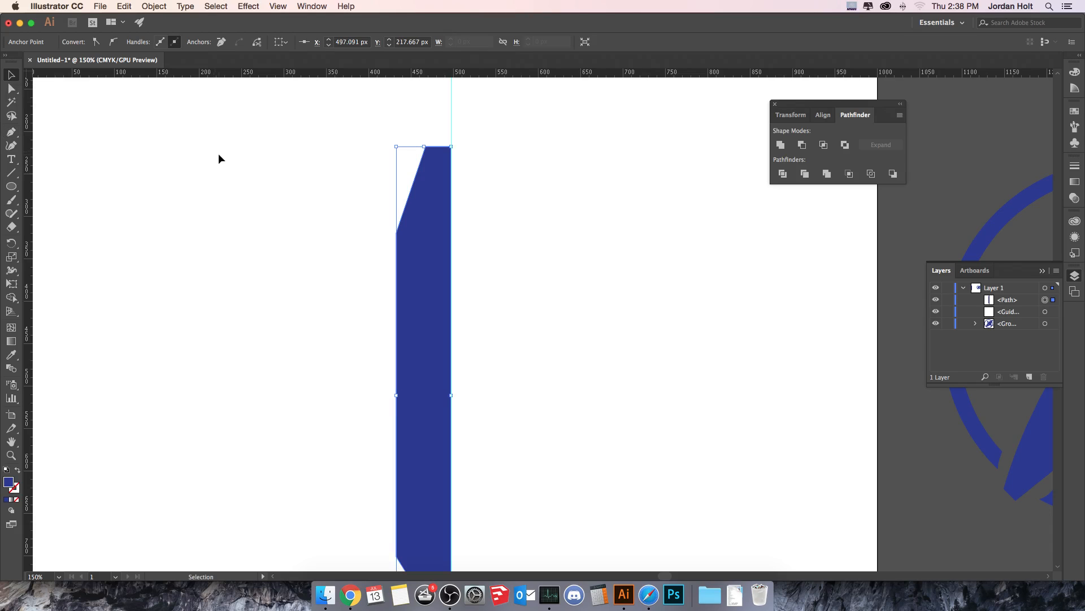
pyautogui.click(241, 167)
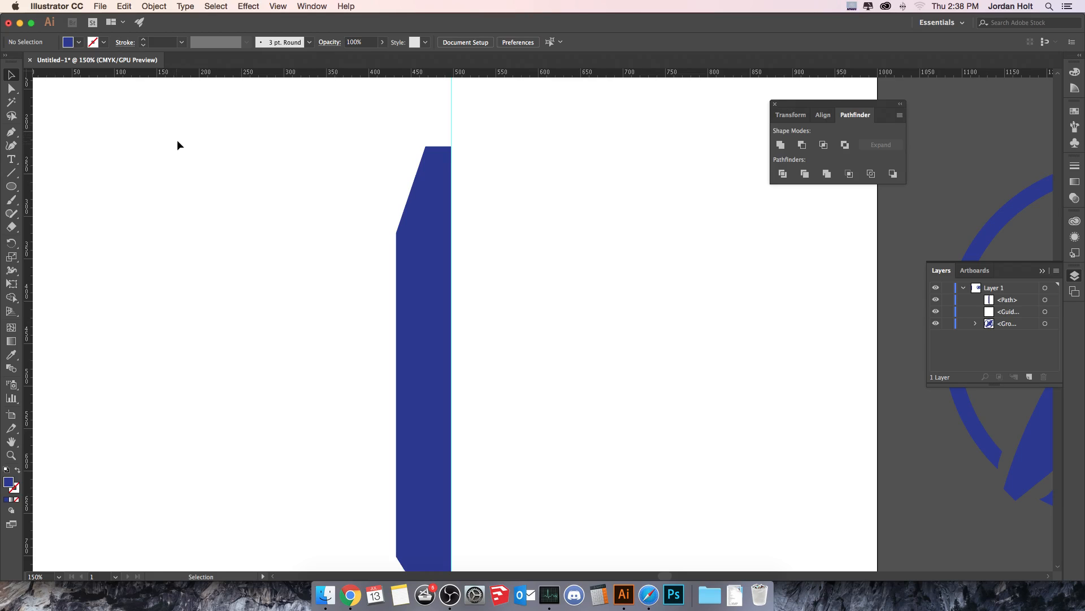
# - Draw the wing's curved leading edge with the Pen tool, from inside the fuselage outward about 336 px and down about 110 px
pyautogui.click(11, 131)
pyautogui.moveTo(273, 292); pyautogui.dragTo(296, 207)
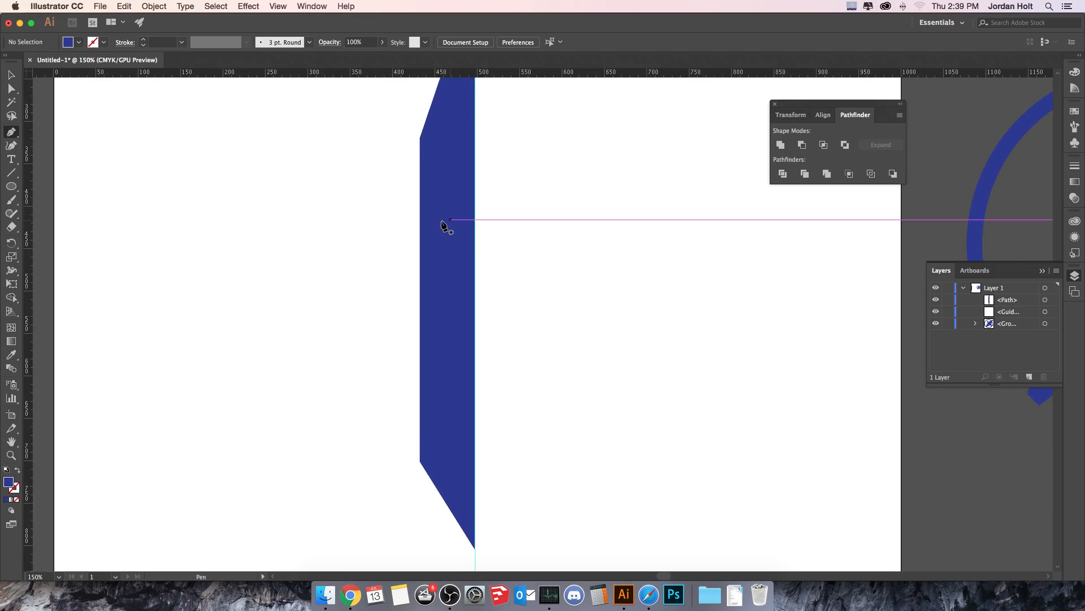
pyautogui.press('super')
pyautogui.press('super+minus')
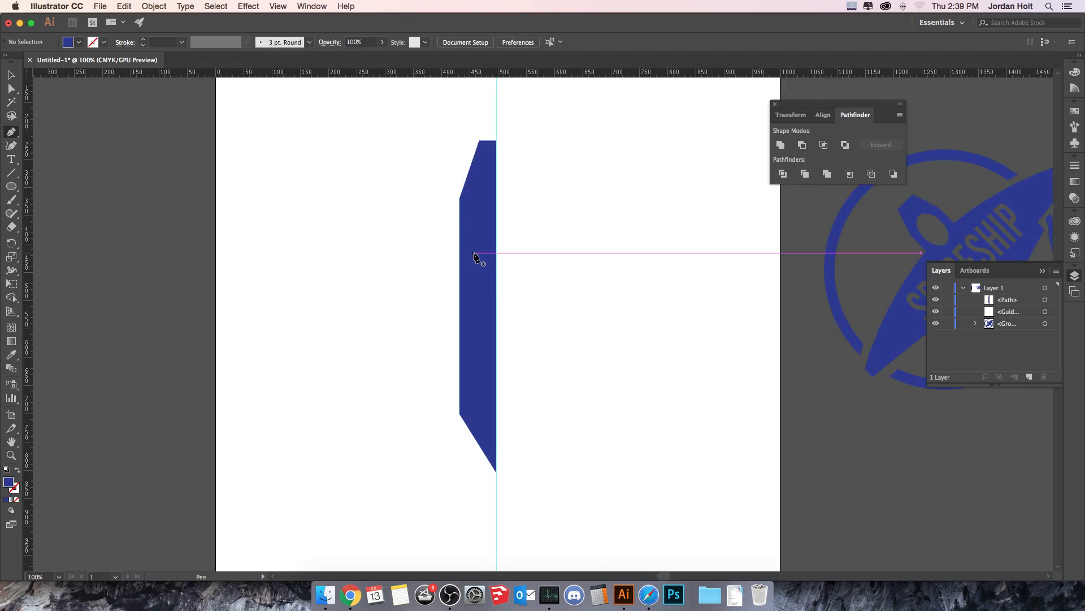
pyautogui.click(474, 253)
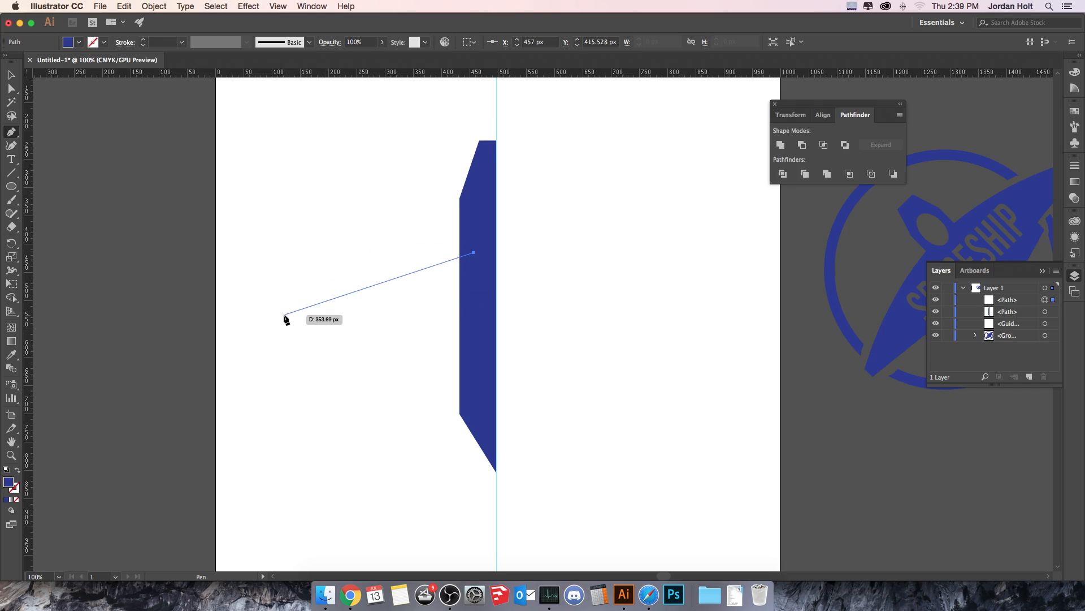
pyautogui.moveTo(284, 315); pyautogui.dragTo(192, 364)
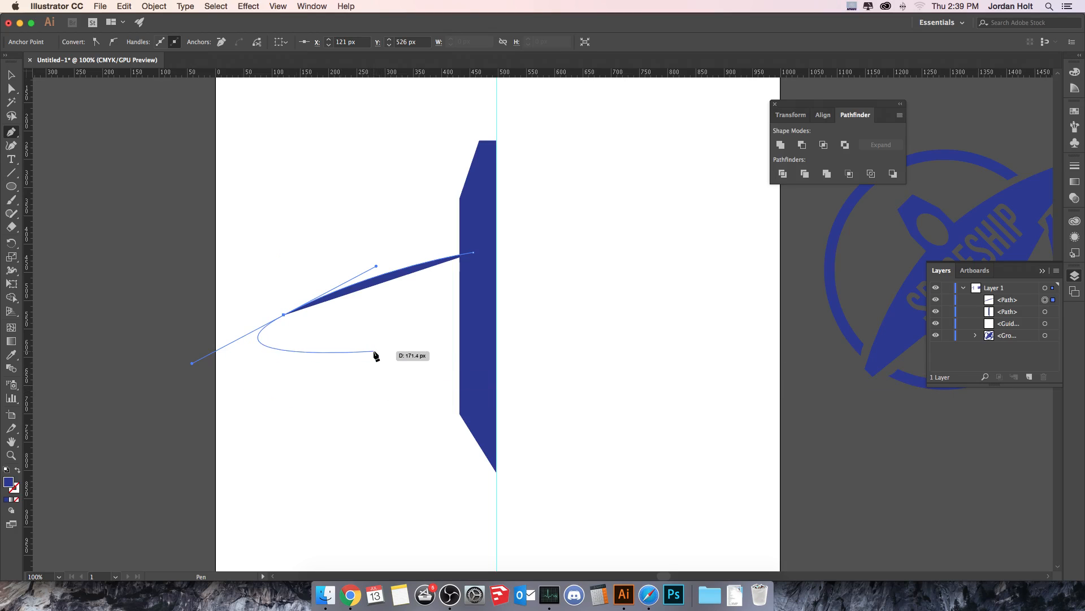
# - Add the wing's short vertical tip and stepped trailing edge back into the fuselage, and close the path at its starting point
pyautogui.moveTo(284, 315)
pyautogui.mouseDown()
pyautogui.moveTo(284, 335)
pyautogui.moveTo(284, 326)
pyautogui.mouseUp()
pyautogui.click(283, 327)
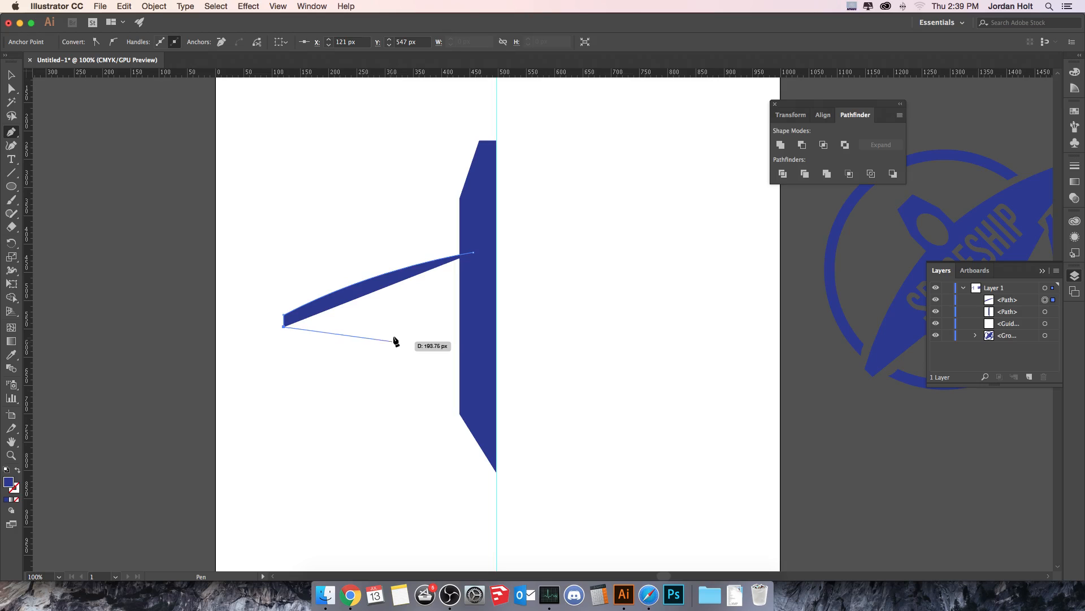
pyautogui.click(390, 337)
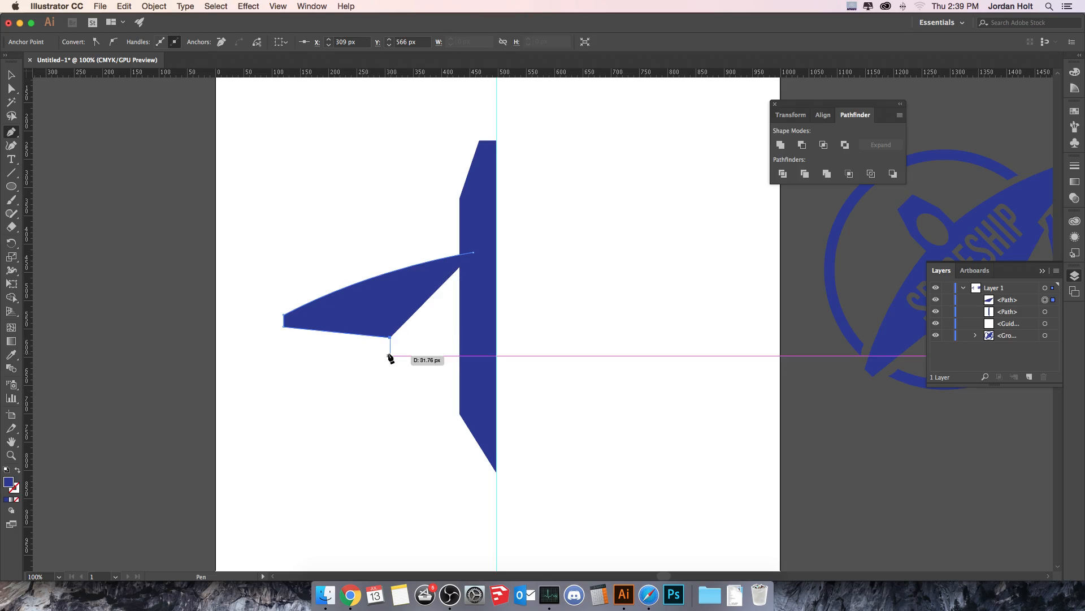
pyautogui.click(390, 352)
pyautogui.click(485, 370)
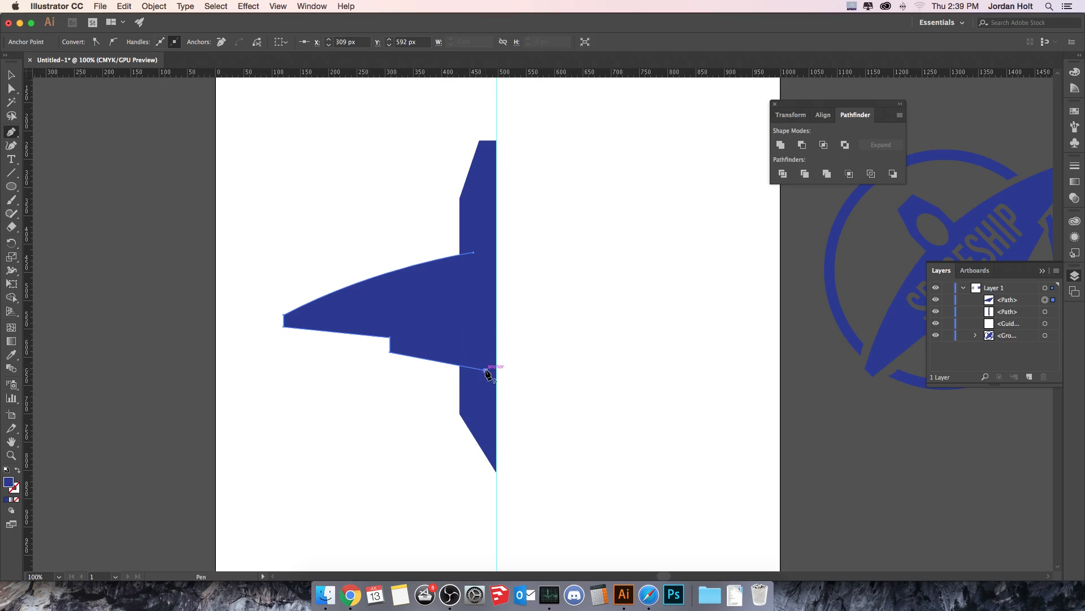
pyautogui.click(474, 252)
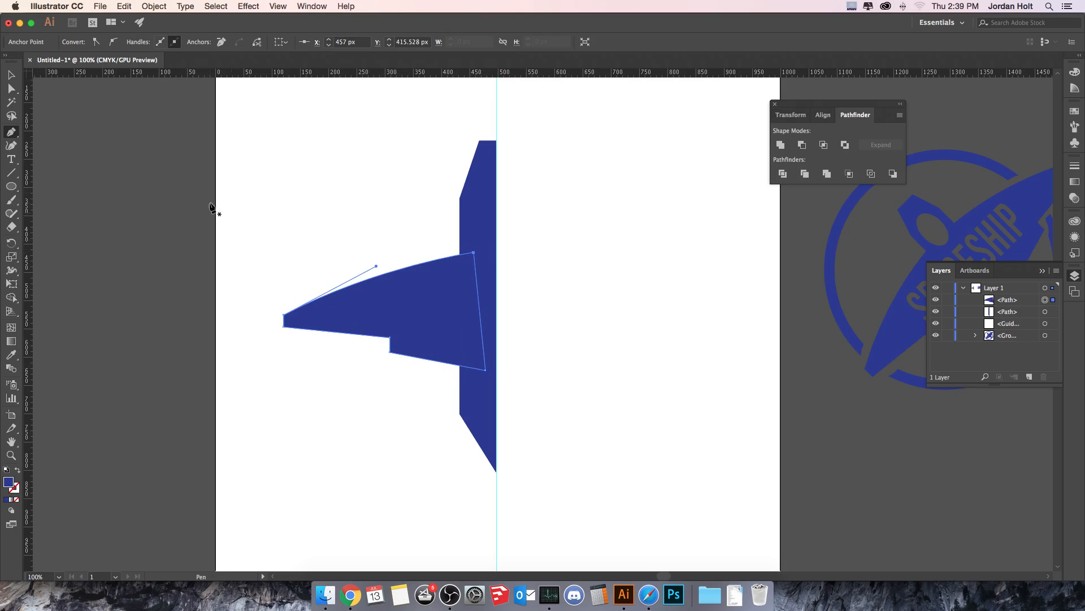
# - Enlarge the wing proportionally, shift it slightly down and outward on the fuselage, and deselect it
pyautogui.press('v')
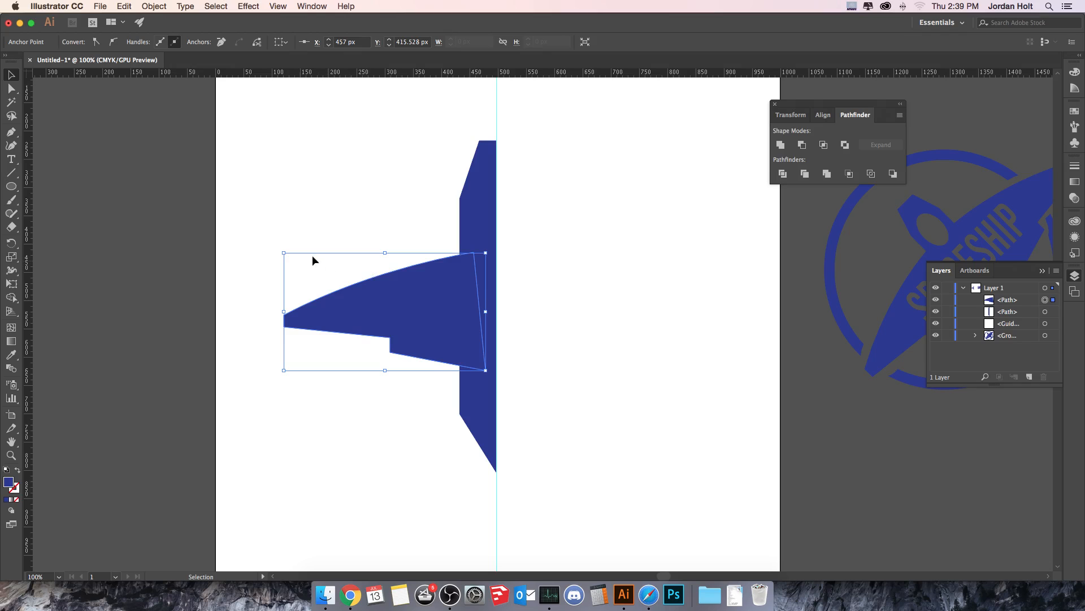
pyautogui.moveTo(283, 253); pyautogui.dragTo(249, 229)
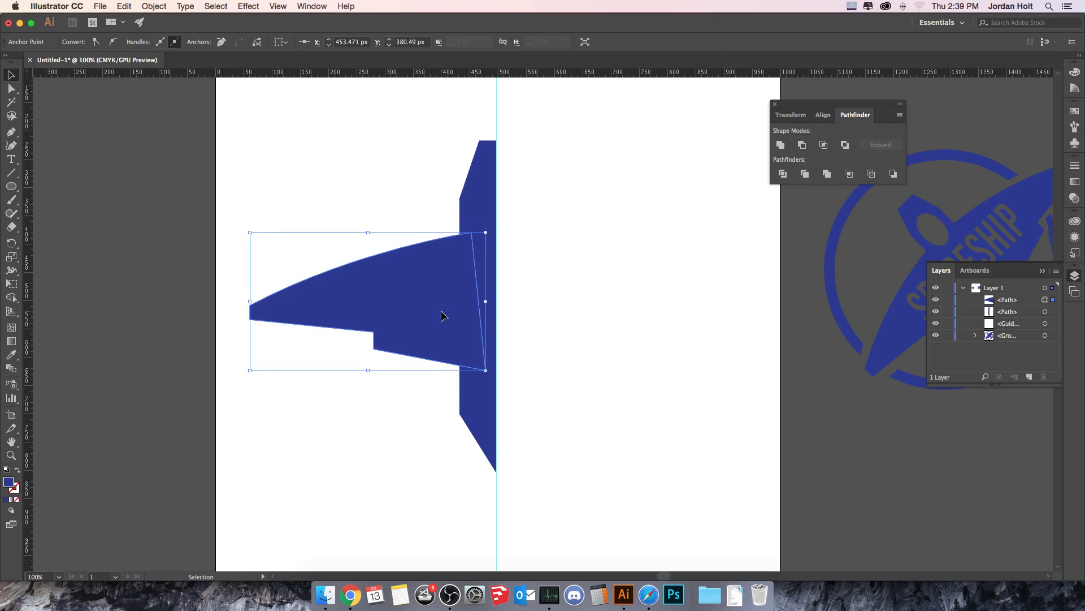
pyautogui.scroll(1, 433, 326)
pyautogui.moveTo(433, 327); pyautogui.dragTo(435, 330)
pyautogui.click(588, 355)
# - Draw the tail fin as a closed Pen path from inside the fuselage's lower end to the guide, about 166 px wide and 218 px tall
pyautogui.moveTo(548, 425); pyautogui.dragTo(504, 313)
pyautogui.press('p')
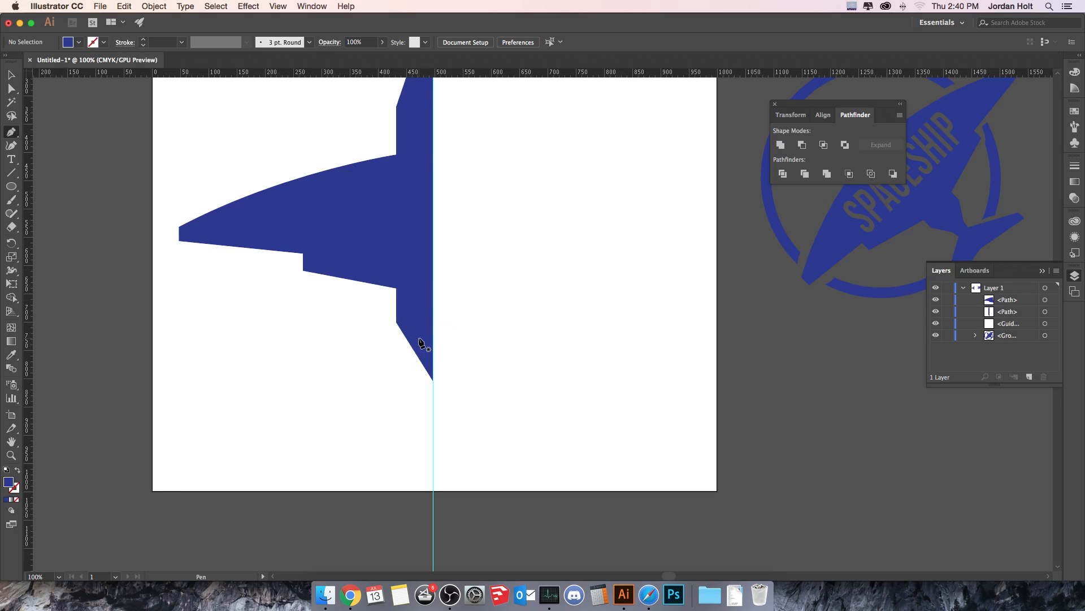
pyautogui.click(415, 338)
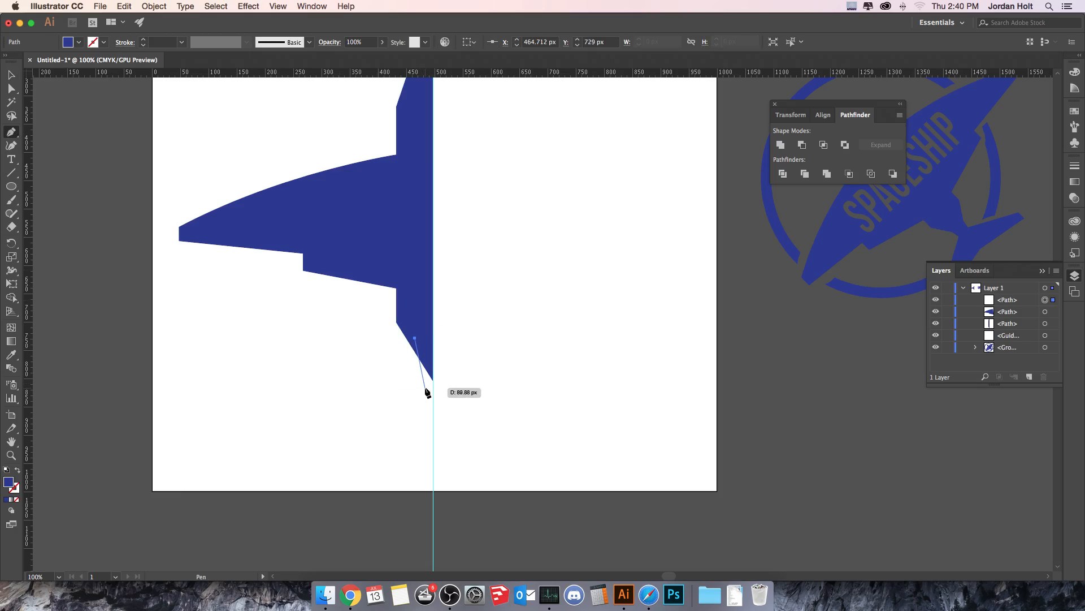
pyautogui.click(420, 384)
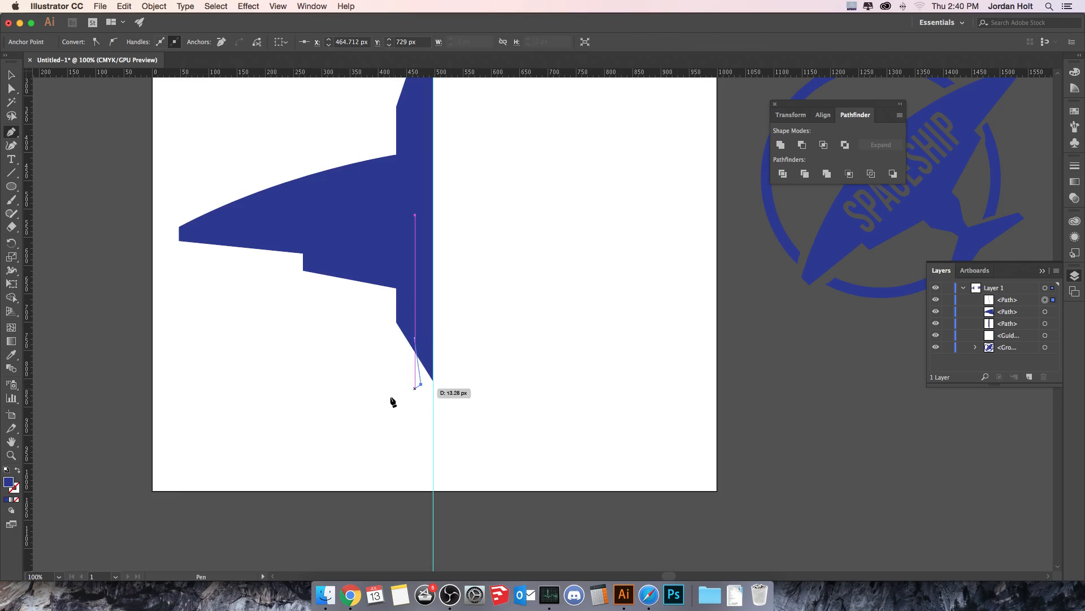
pyautogui.click(338, 427)
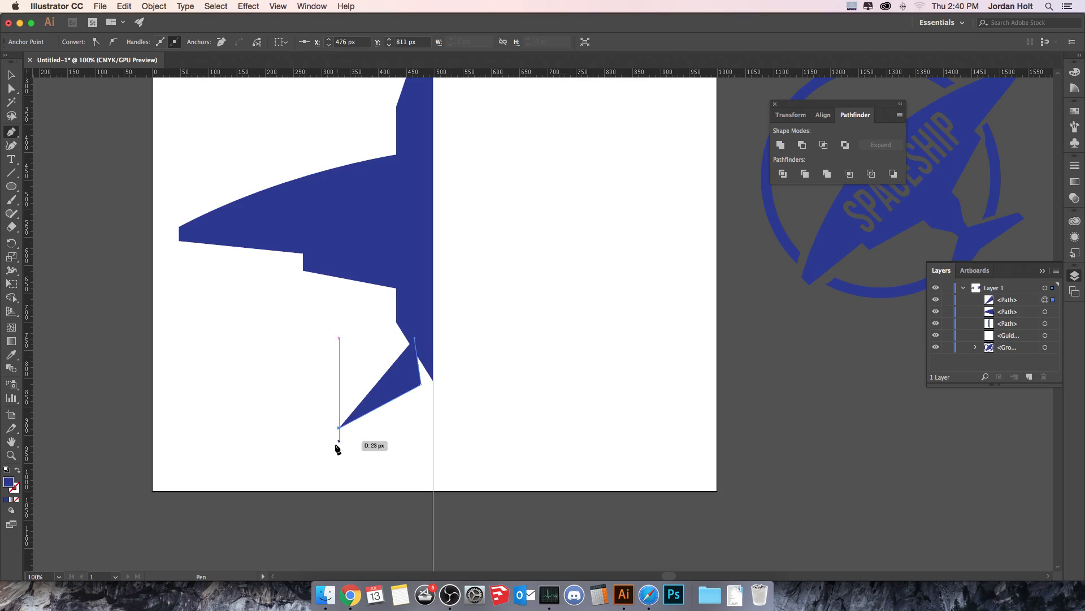
pyautogui.click(433, 431)
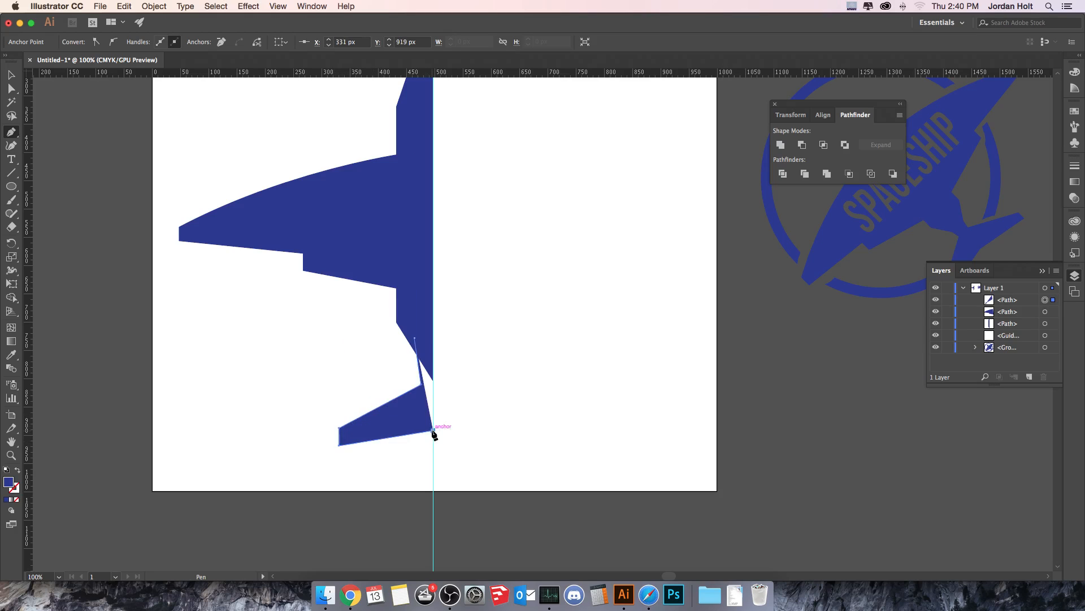
pyautogui.click(433, 322)
pyautogui.click(415, 338)
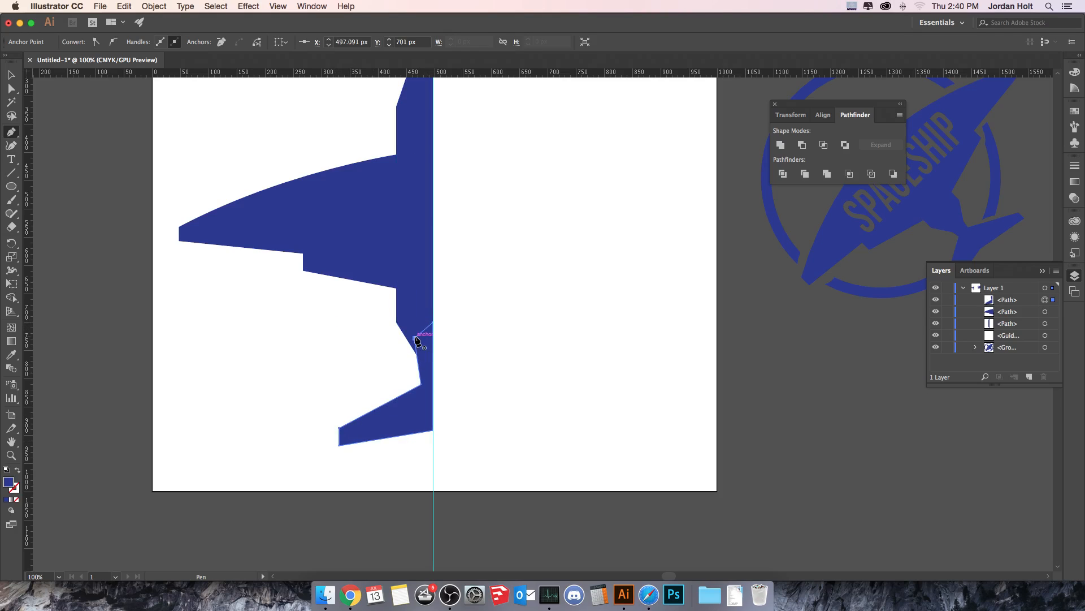
pyautogui.click(12, 74)
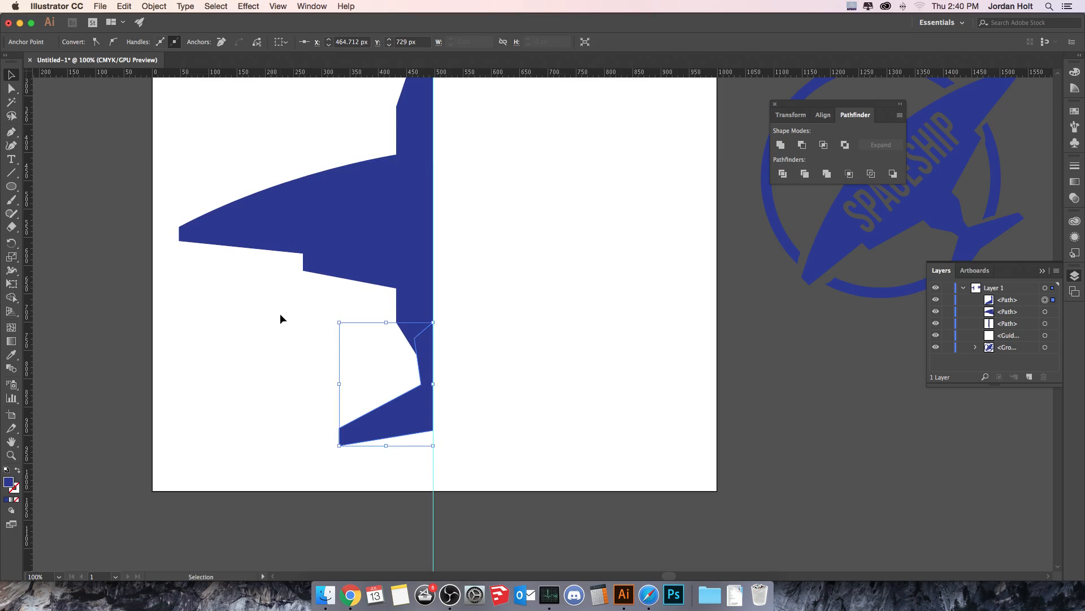
pyautogui.click(265, 321)
# - Enlarge the wing proportionally to about 465 by 271 px so its tip reaches the artboard's left edge, and deselect it
pyautogui.press('super+minus')
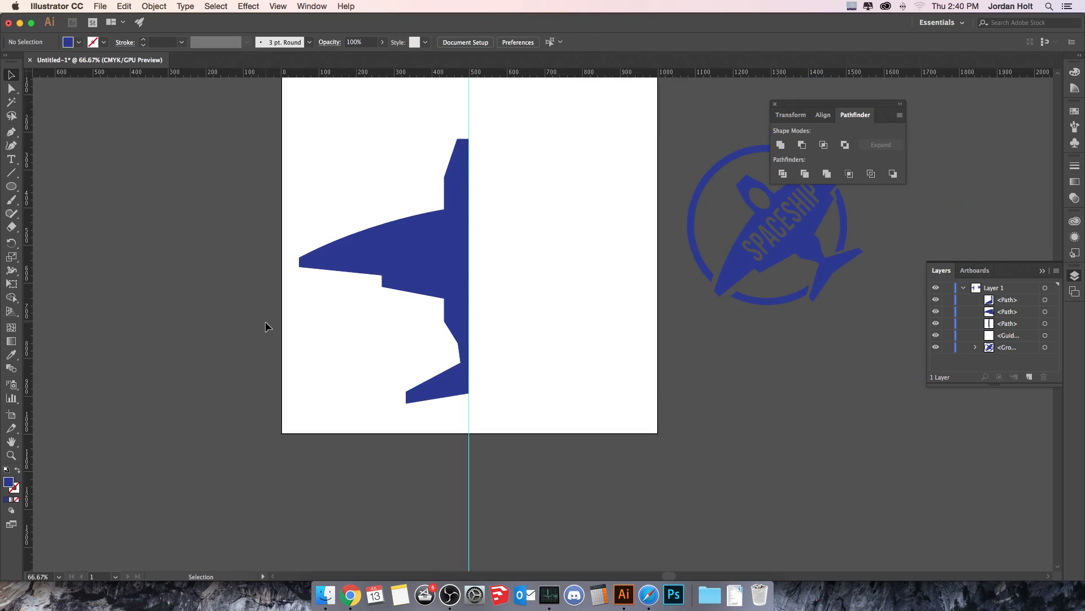
pyautogui.click(351, 251)
pyautogui.moveTo(297, 209); pyautogui.dragTo(282, 198)
pyautogui.moveTo(352, 236); pyautogui.dragTo(355, 247)
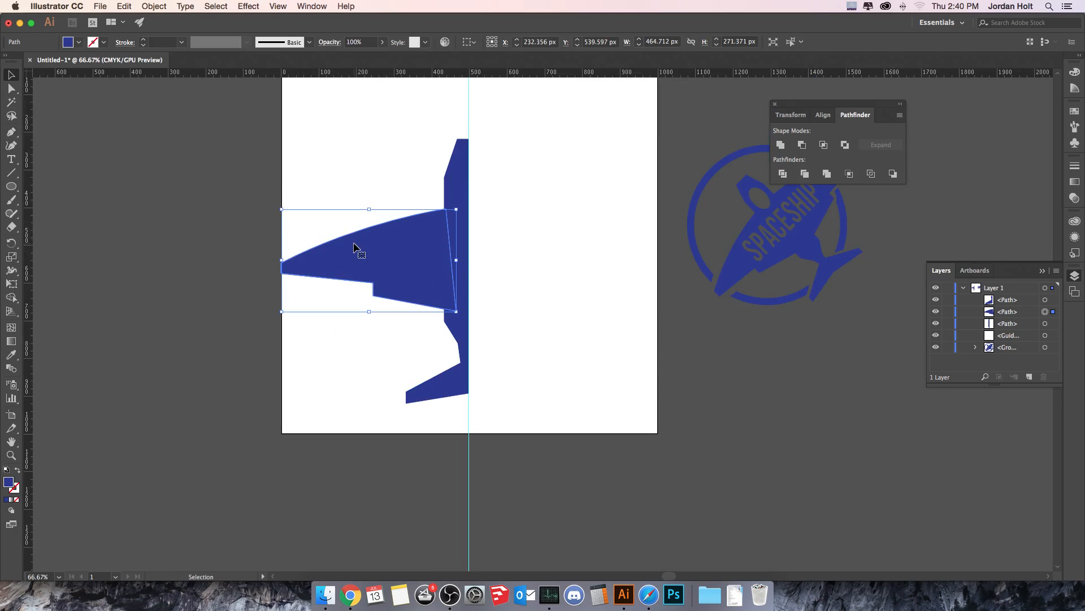
pyautogui.click(350, 354)
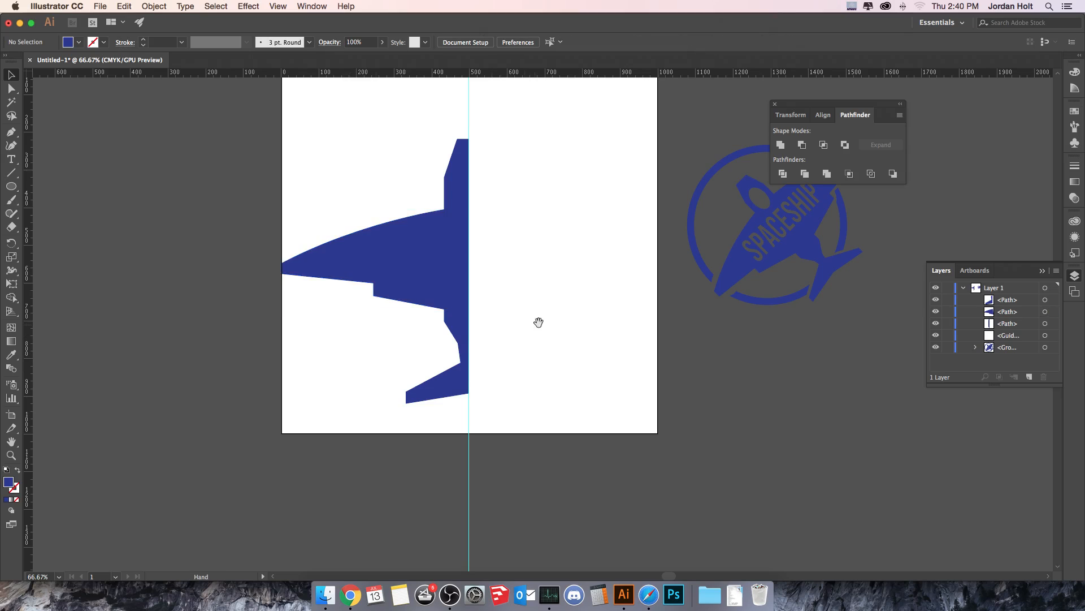
# - Move the fuselage, wing and tail together about 141 px left and 111 px up off the guide, and unite them into one shape
pyautogui.moveTo(537, 320); pyautogui.dragTo(547, 334)
pyautogui.moveTo(399, 221); pyautogui.dragTo(464, 409)
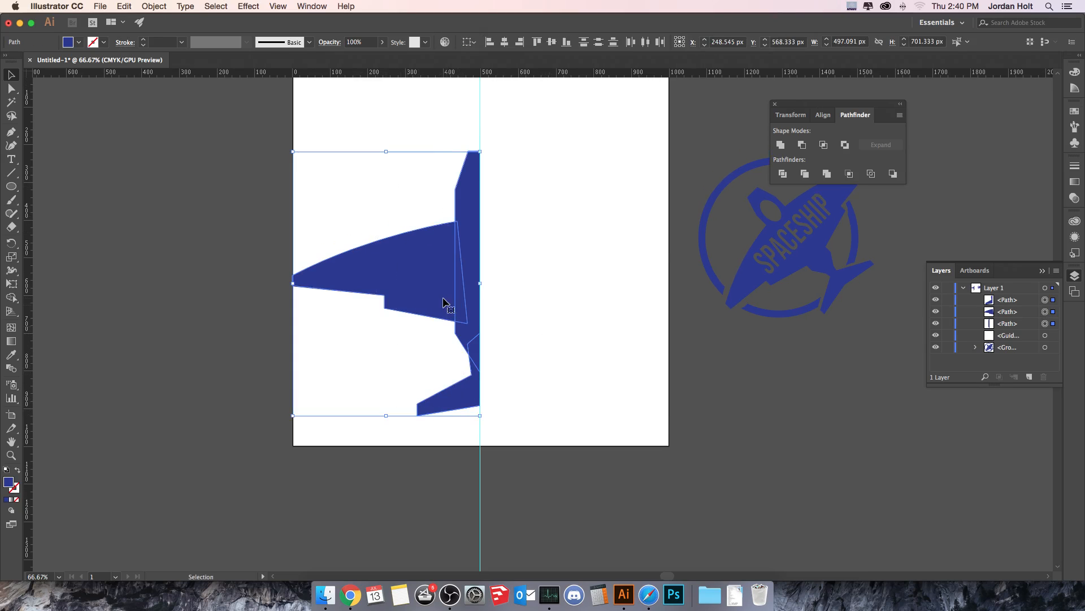
pyautogui.moveTo(439, 290); pyautogui.dragTo(387, 247)
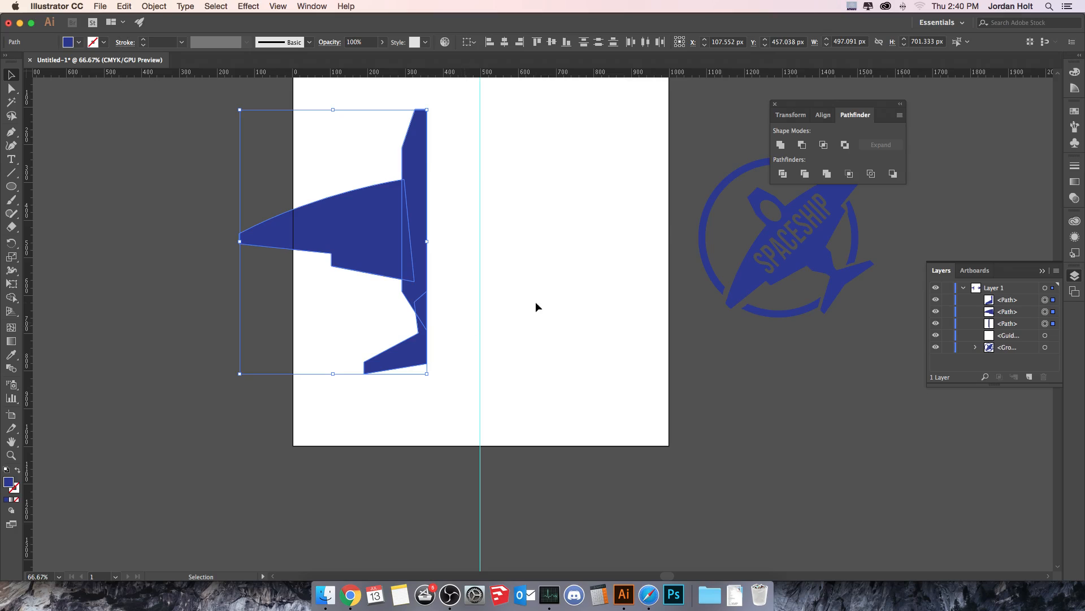
pyautogui.click(783, 146)
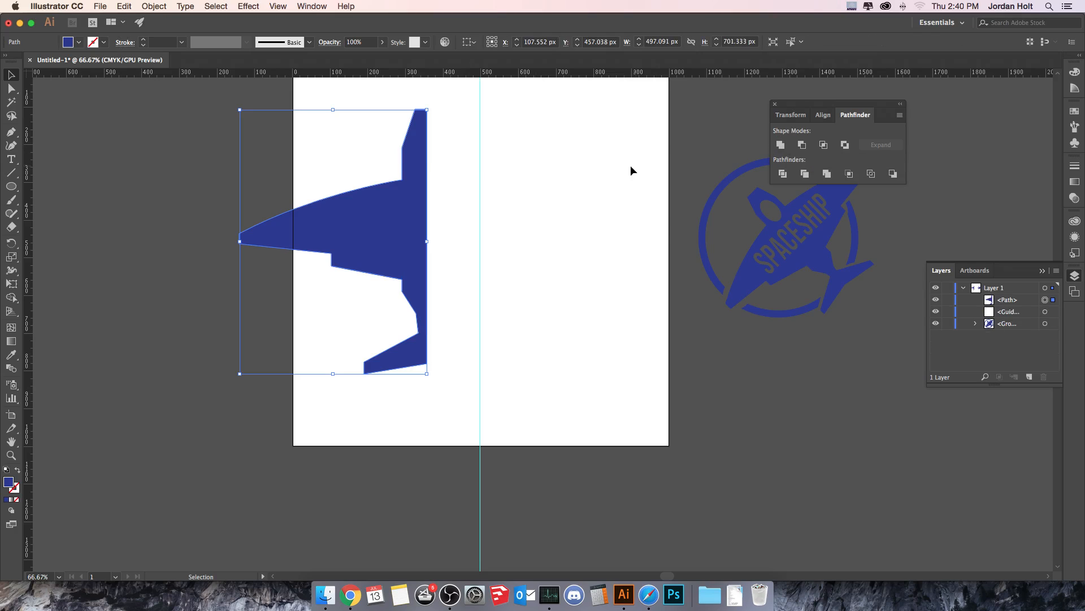
pyautogui.click(578, 180)
# - Clear the vertical centre guide from the document
pyautogui.click(402, 225)
pyautogui.click(501, 193)
pyautogui.moveTo(480, 170); pyautogui.dragTo(516, 182)
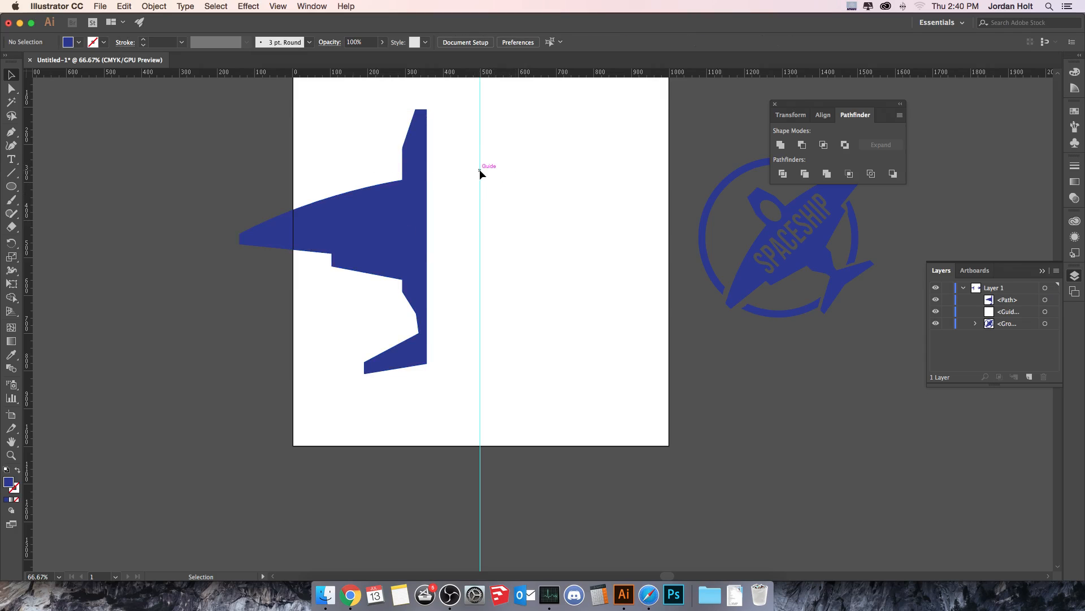
pyautogui.click(276, 8)
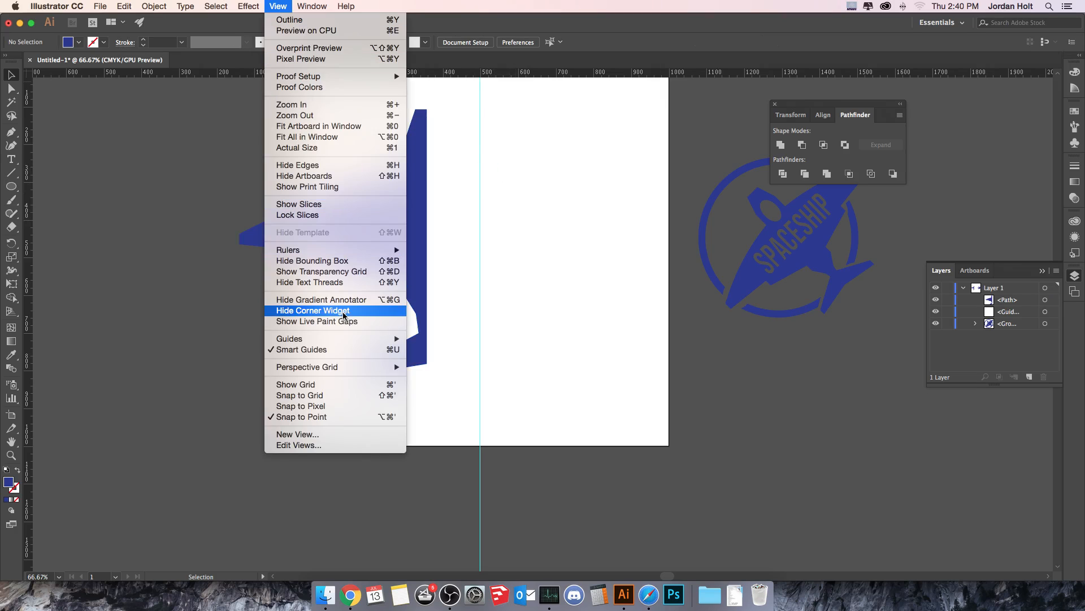
pyautogui.moveTo(337, 340)
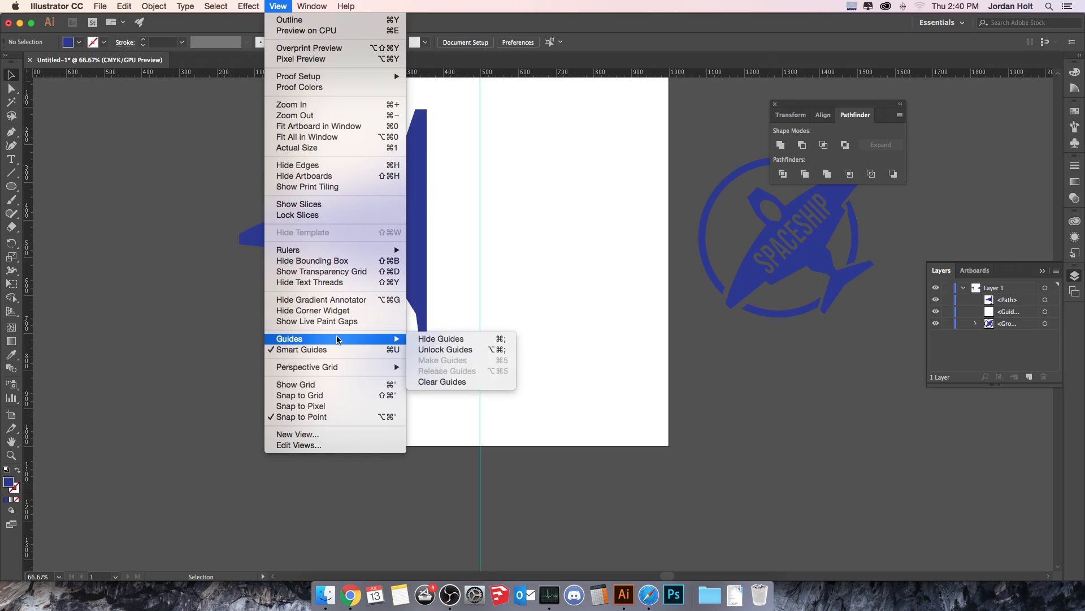
pyautogui.click(454, 383)
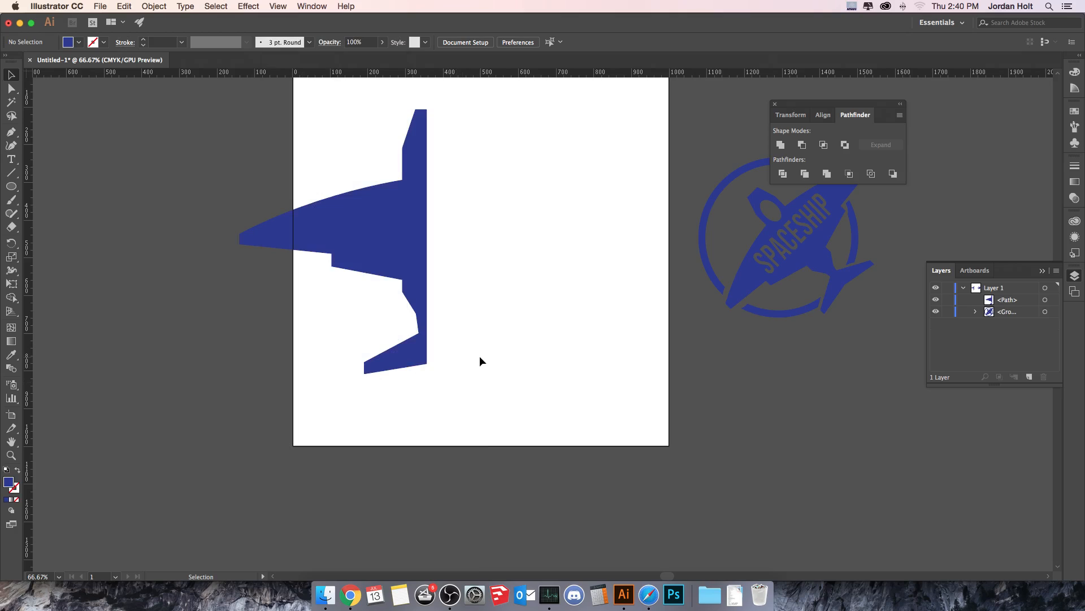
# - Copy and paste the half ship, and place the copy against the straight centre edge of the original
pyautogui.click(364, 242)
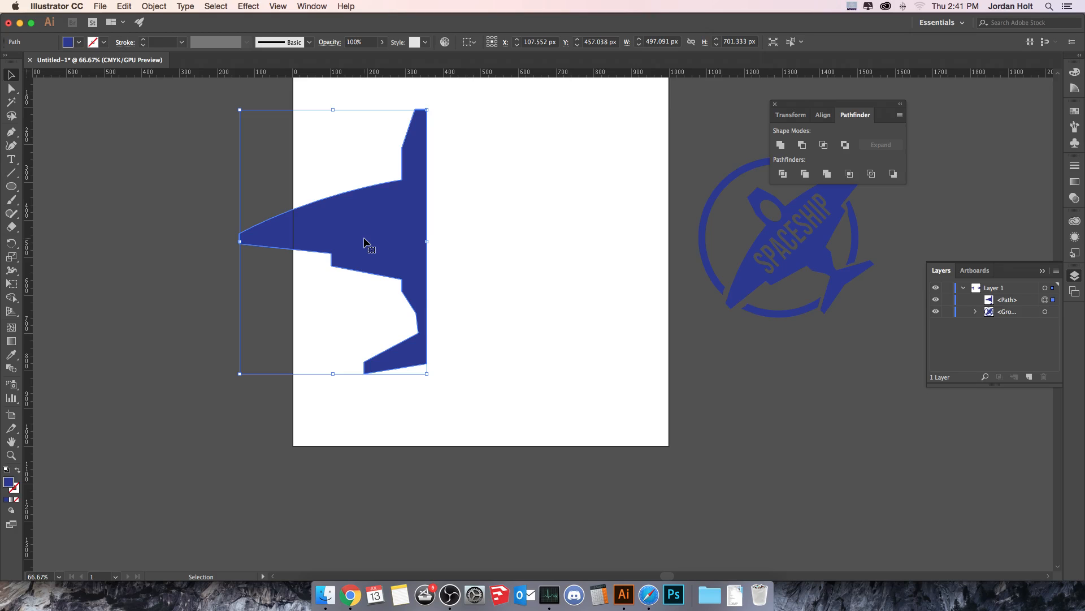
pyautogui.press('a')
pyautogui.press('super+c')
pyautogui.press('super+v')
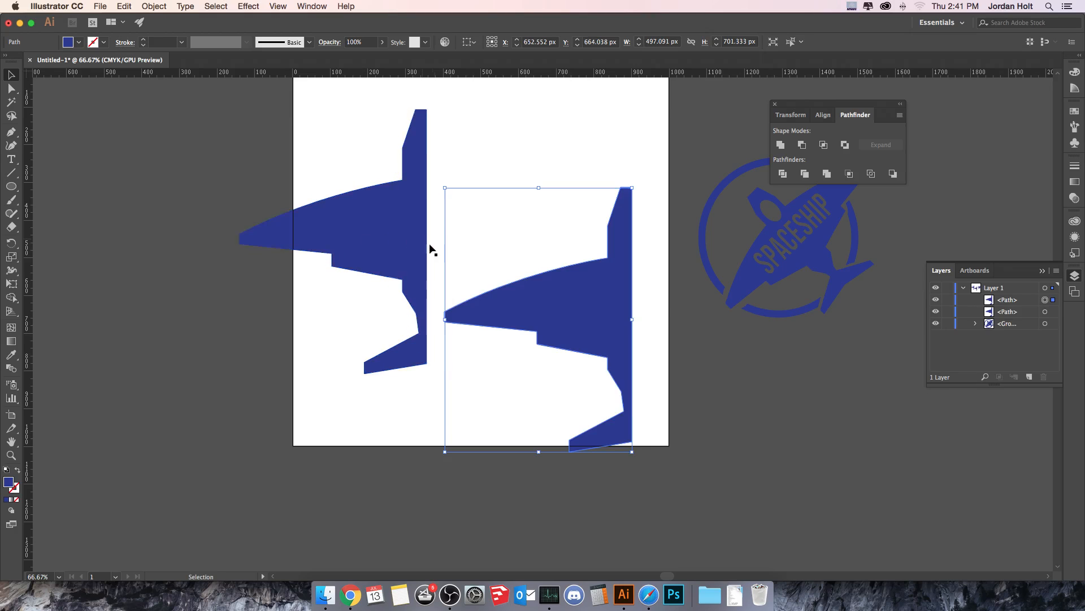
pyautogui.moveTo(571, 297); pyautogui.dragTo(559, 234)
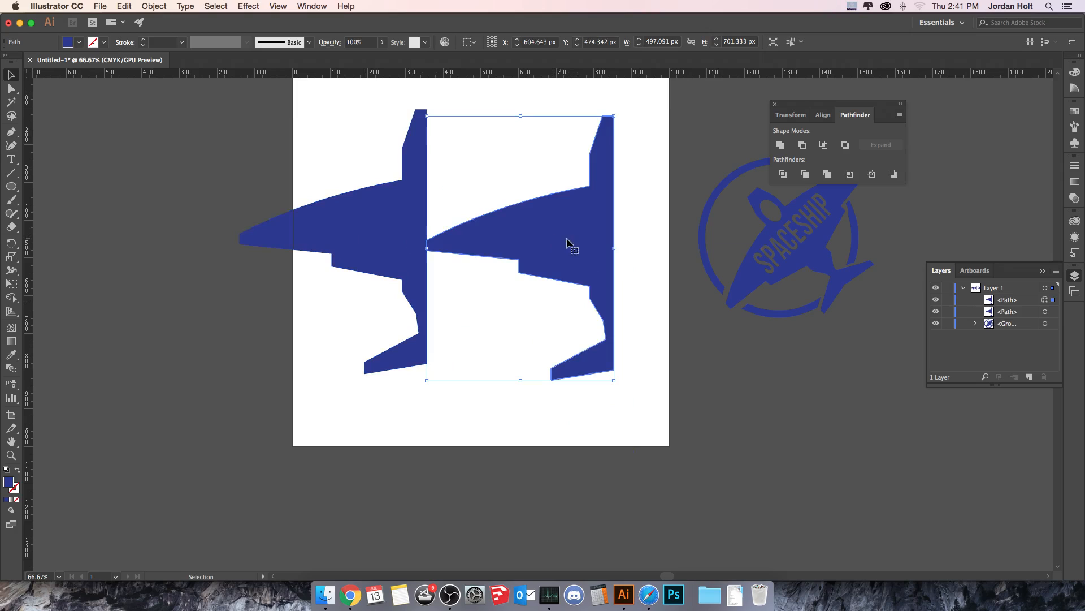
# - Reflect the copied half across the vertical axis and shift it up level with the original half so the two form a symmetrical ship
pyautogui.click(154, 7)
pyautogui.moveTo(163, 21)
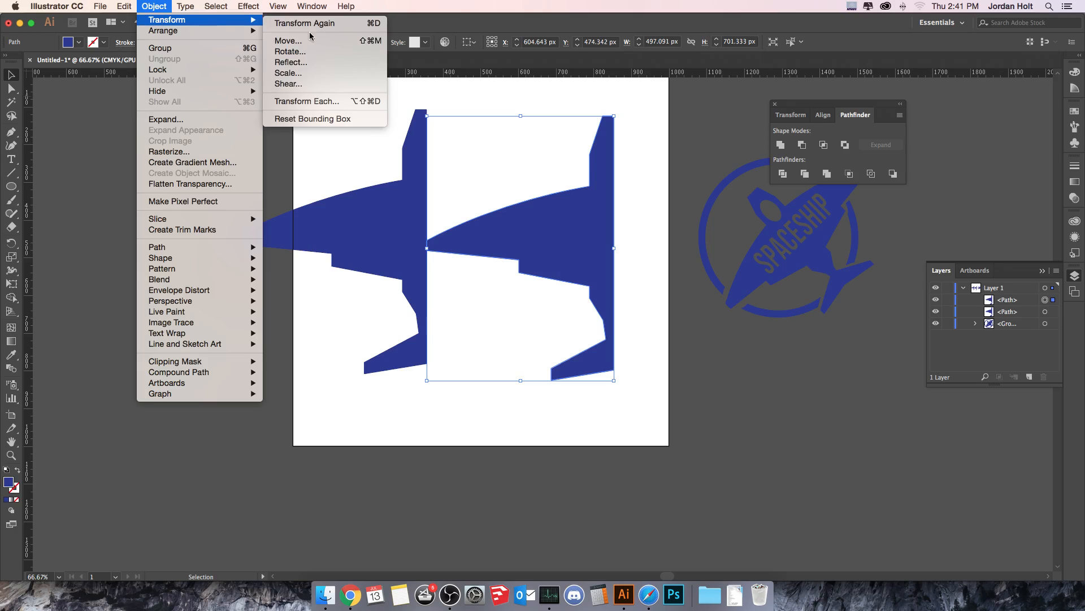
pyautogui.click(308, 63)
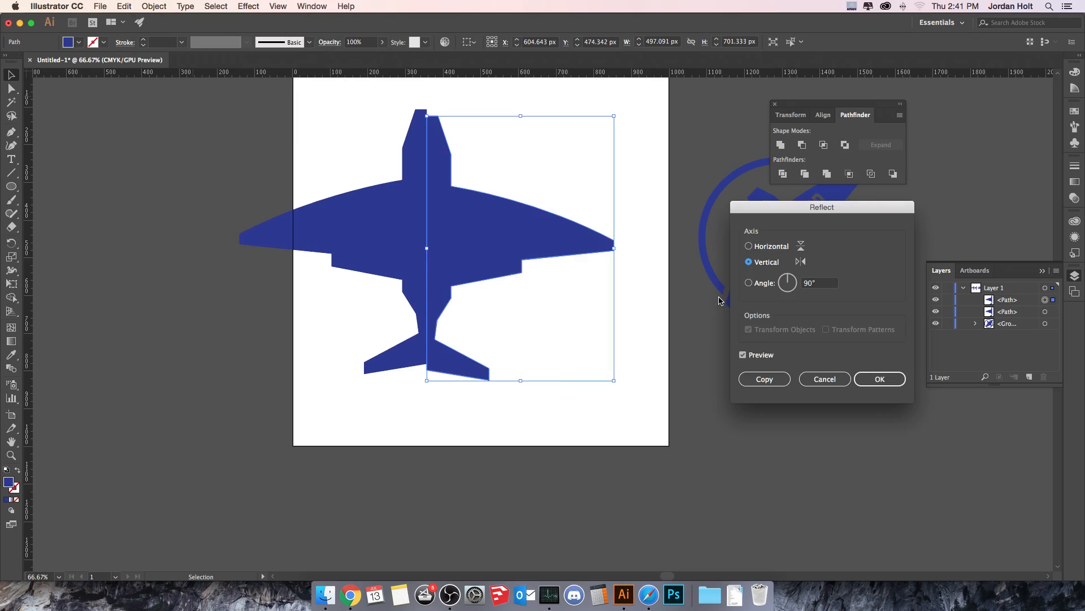
pyautogui.click(884, 389)
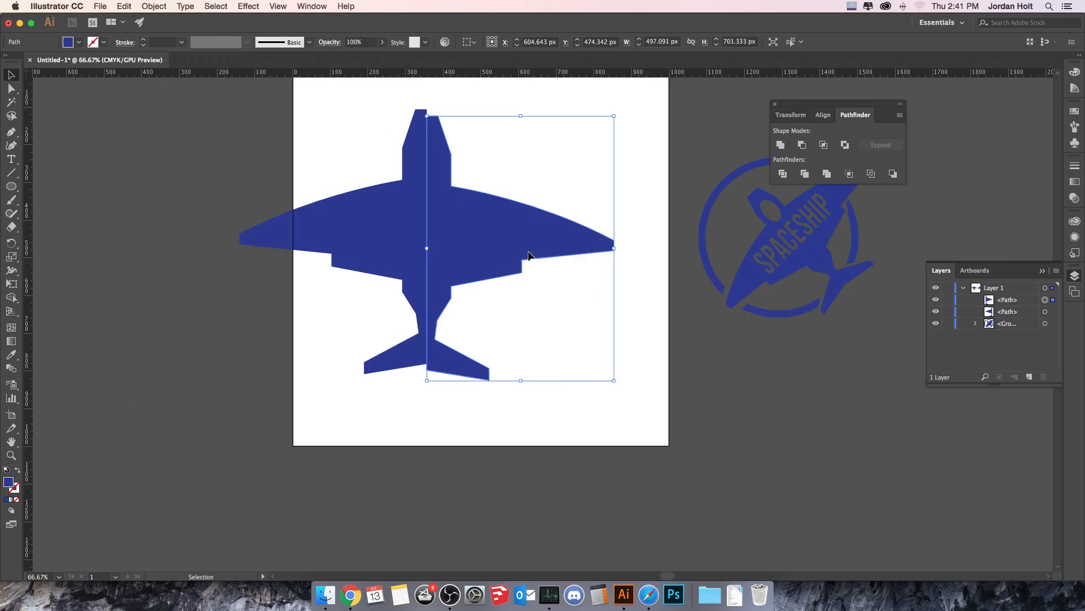
pyautogui.moveTo(519, 254); pyautogui.dragTo(519, 247)
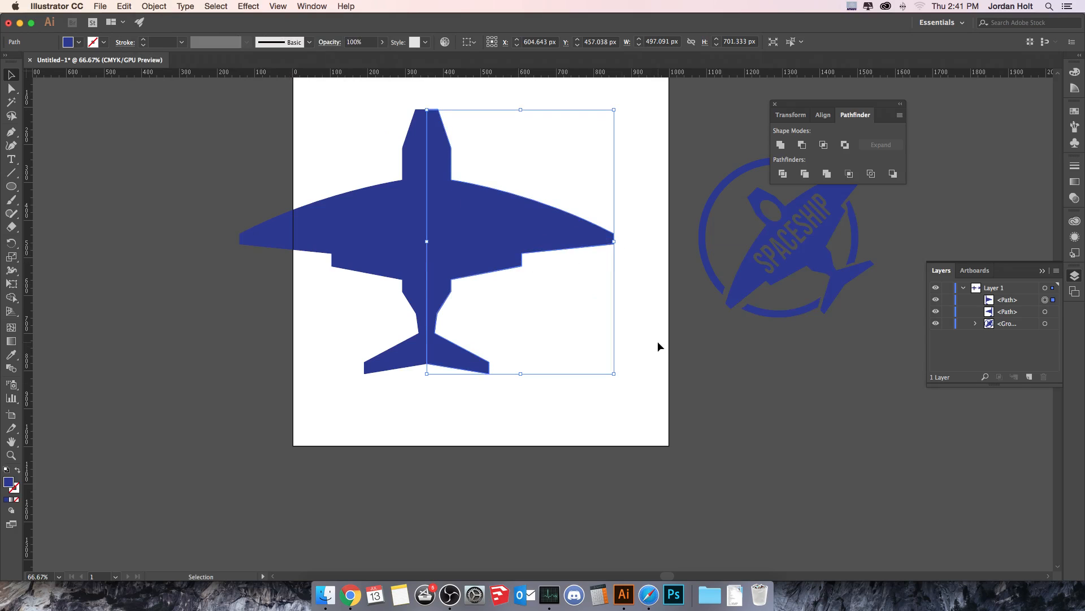
# - Examine how the two ship halves meet along the centre seam at the nose, and clear the selection
pyautogui.press('super+equal')
pyautogui.press('super+equal')
pyautogui.press('super+equal')
pyautogui.moveTo(339, 218); pyautogui.dragTo(445, 447)
pyautogui.moveTo(396, 233)
pyautogui.mouseDown()
pyautogui.moveTo(411, 233)
pyautogui.moveTo(398, 234)
pyautogui.mouseUp()
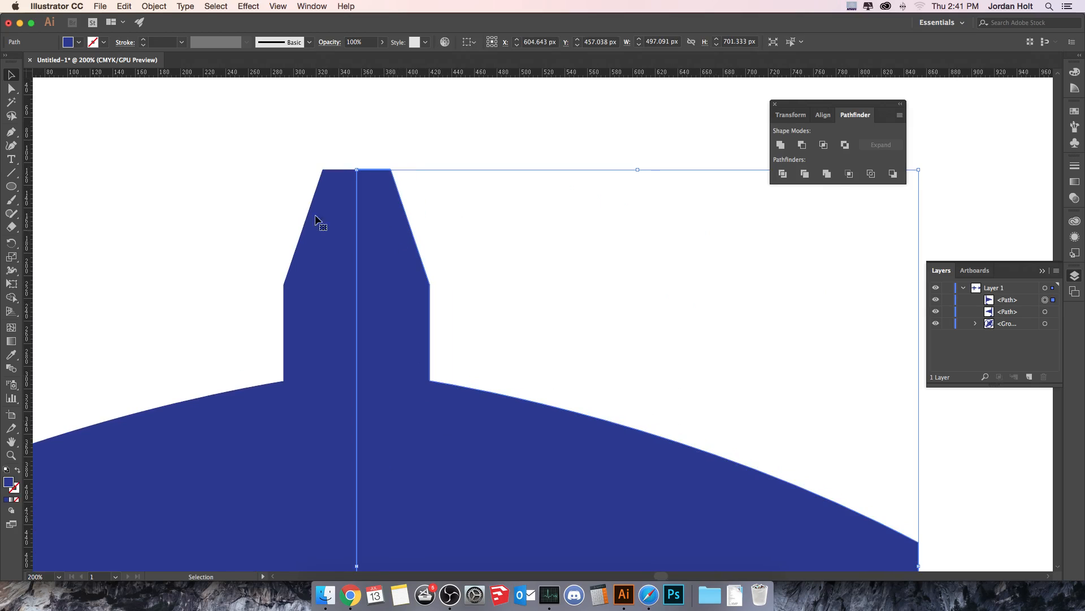
pyautogui.press('super+shift+a')
pyautogui.press('super+minus')
pyautogui.press('super+minus')
pyautogui.press('super+minus')
pyautogui.press('super+minus')
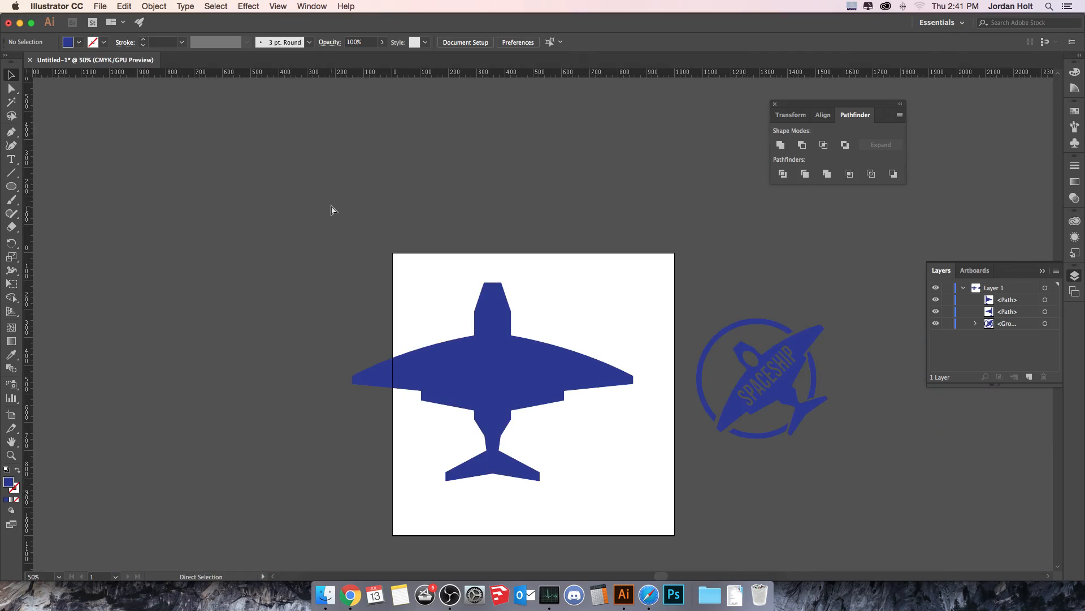
# - Unite both halves into one ship silhouette and move it about 141 px right and 24 px up, centred across the artboard
pyautogui.moveTo(421, 291); pyautogui.dragTo(594, 387)
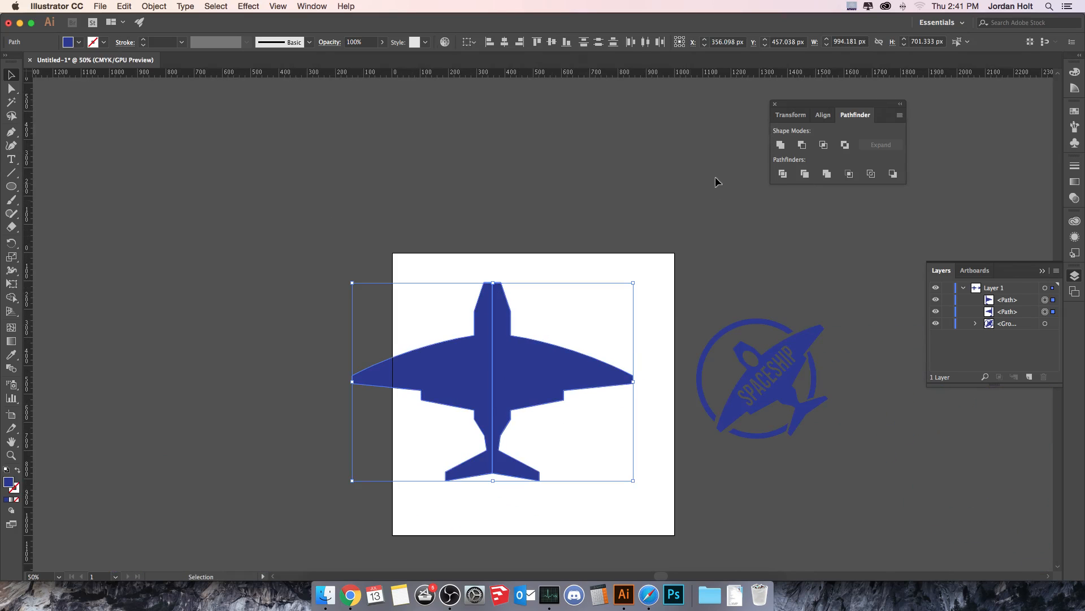
pyautogui.click(780, 144)
pyautogui.click(538, 253)
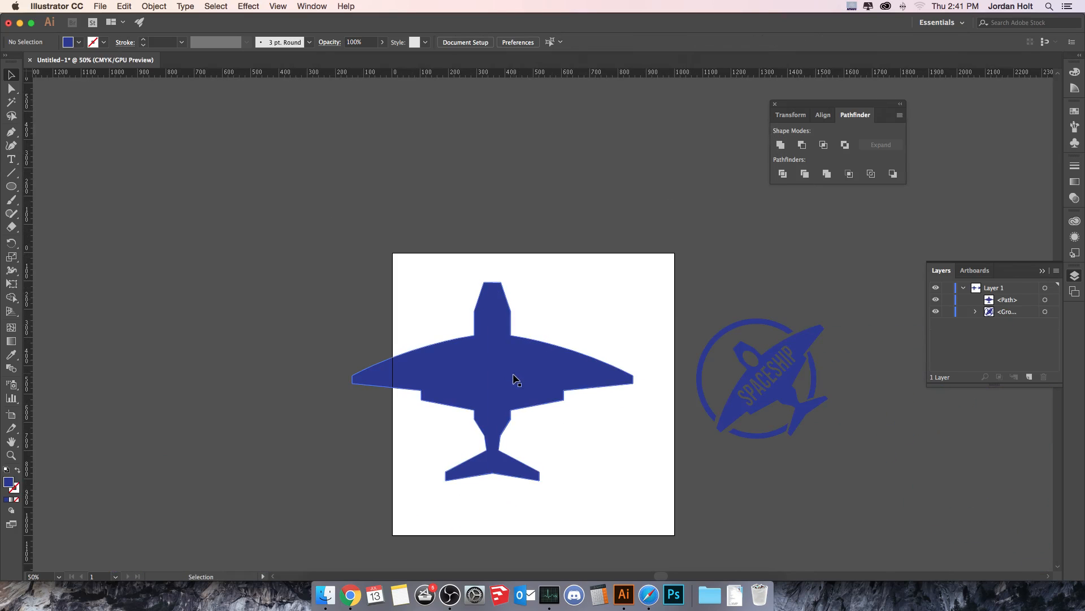
pyautogui.click(495, 380)
pyautogui.moveTo(496, 381); pyautogui.dragTo(536, 374)
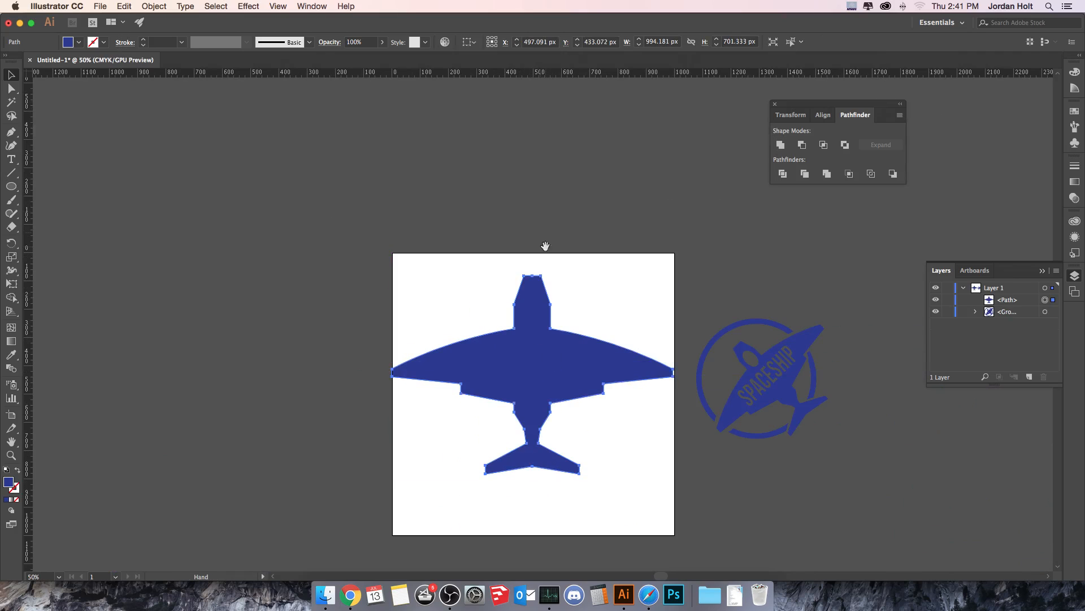
pyautogui.moveTo(568, 307); pyautogui.dragTo(505, 281)
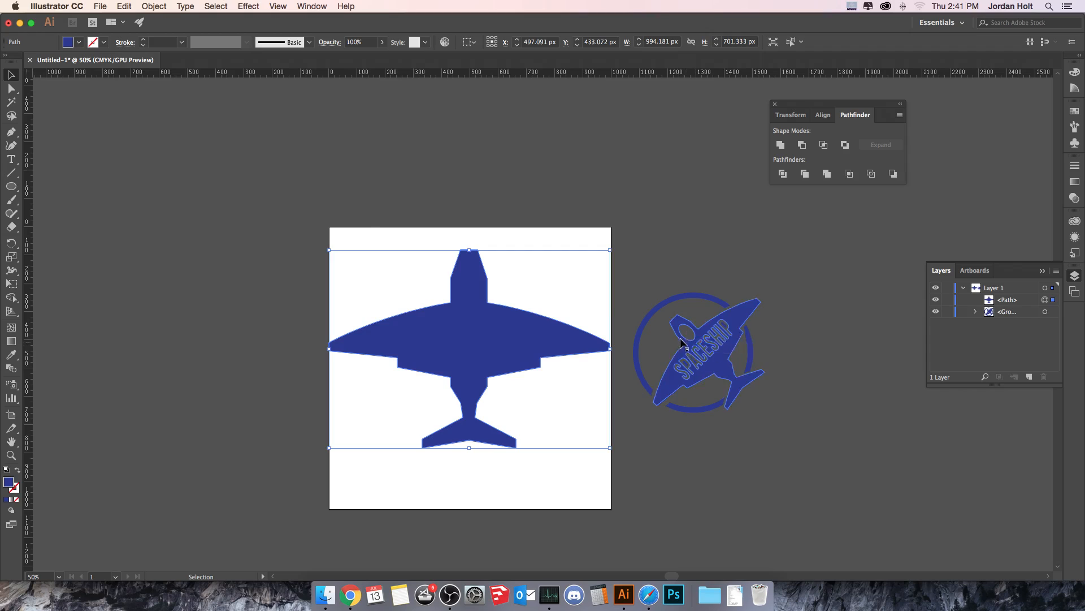
pyautogui.click(303, 196)
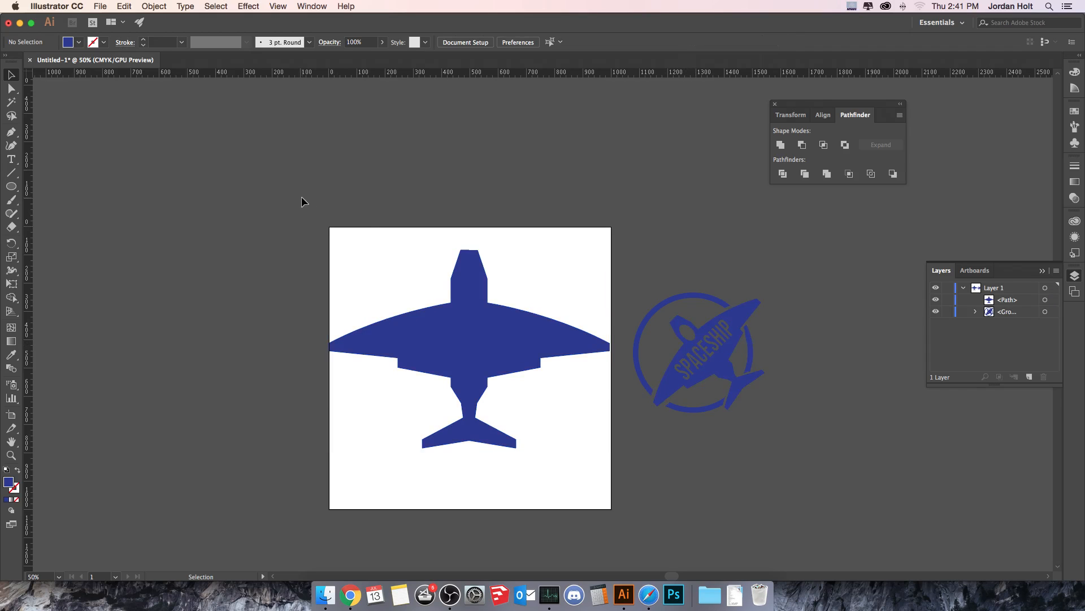
# - Draw a red-filled upright ellipse of 86 by 130 px on the fuselage just behind the nose as the cockpit window
pyautogui.click(11, 186)
pyautogui.click(79, 42)
pyautogui.click(86, 62)
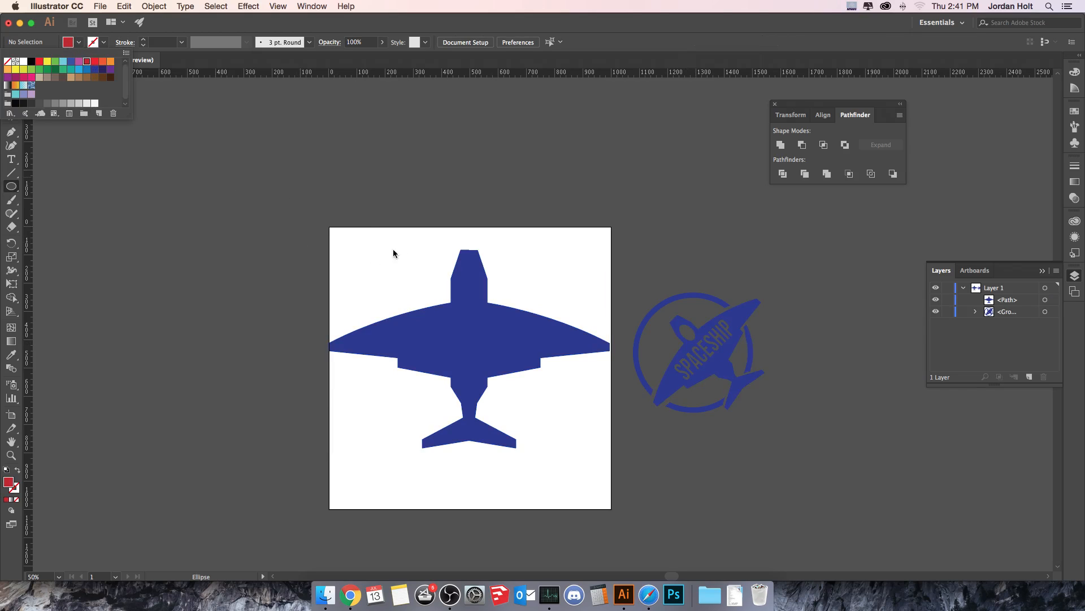
pyautogui.click(462, 283)
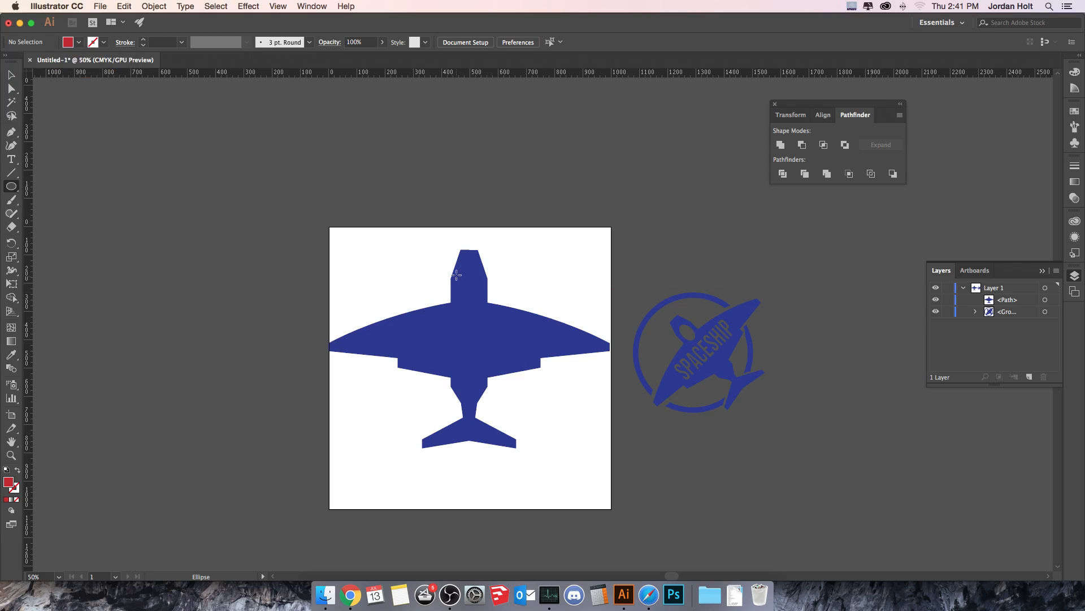
pyautogui.moveTo(456, 275); pyautogui.dragTo(481, 311)
pyautogui.press('v')
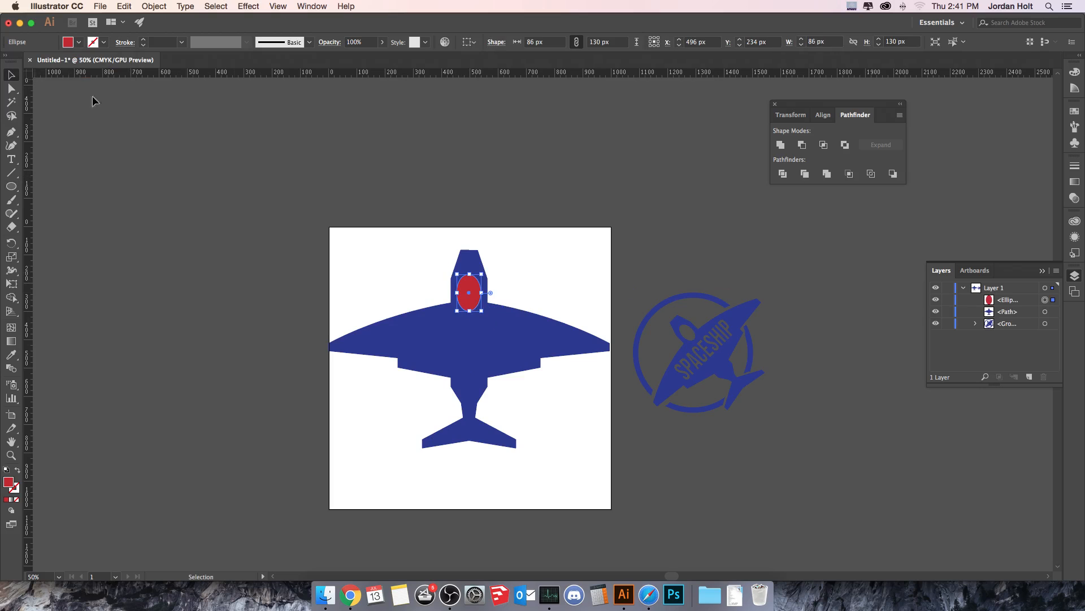
pyautogui.press('super+equal')
pyautogui.press('super+equal')
pyautogui.press('super+equal')
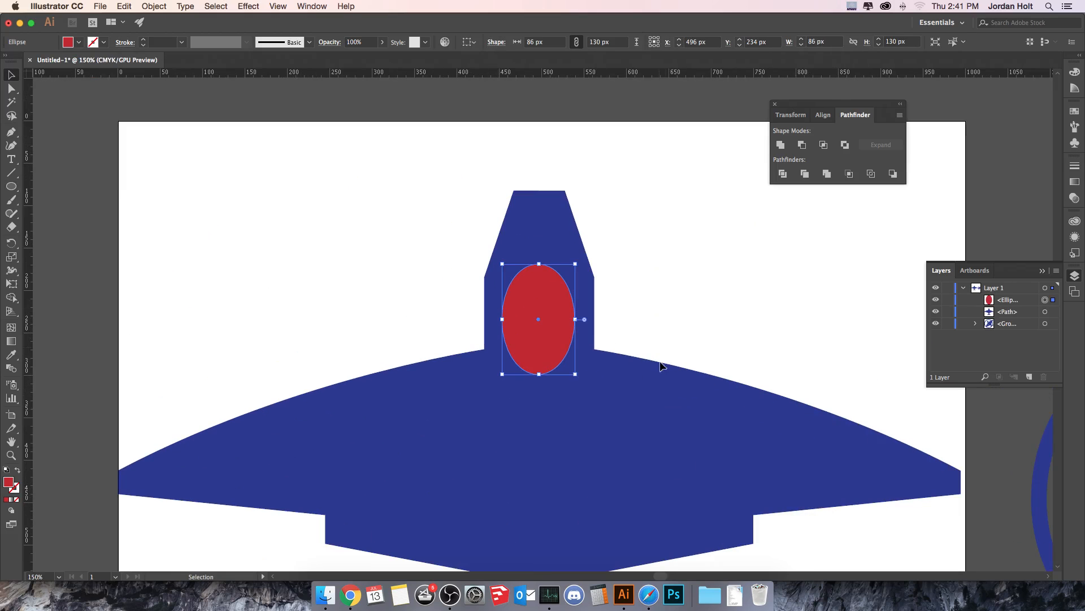
# - Reposition the red cockpit ellipse so it is centred across the fuselage just behind the nose, and clear the selection
pyautogui.moveTo(554, 347); pyautogui.dragTo(533, 310)
pyautogui.click(602, 315)
pyautogui.scroll(1, 546, 325)
pyautogui.press('super+shift+a')
pyautogui.scroll(-3, 536, 333)
pyautogui.click(617, 284)
pyautogui.moveTo(639, 286); pyautogui.dragTo(569, 275)
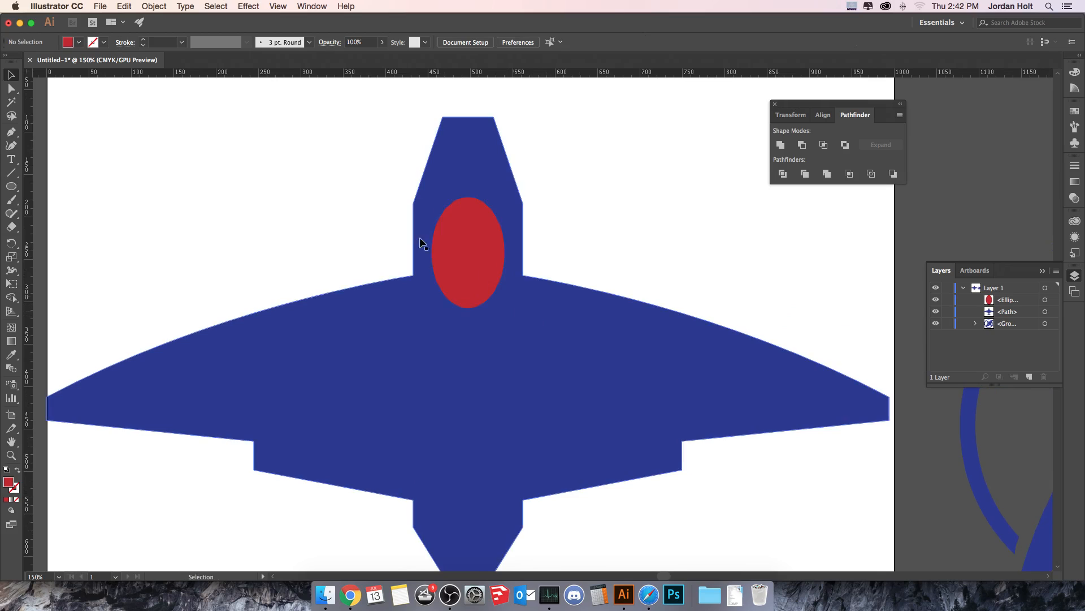
# - Subtract the red ellipse from the ship silhouette to cut out the cockpit window
pyautogui.moveTo(346, 214); pyautogui.dragTo(710, 192)
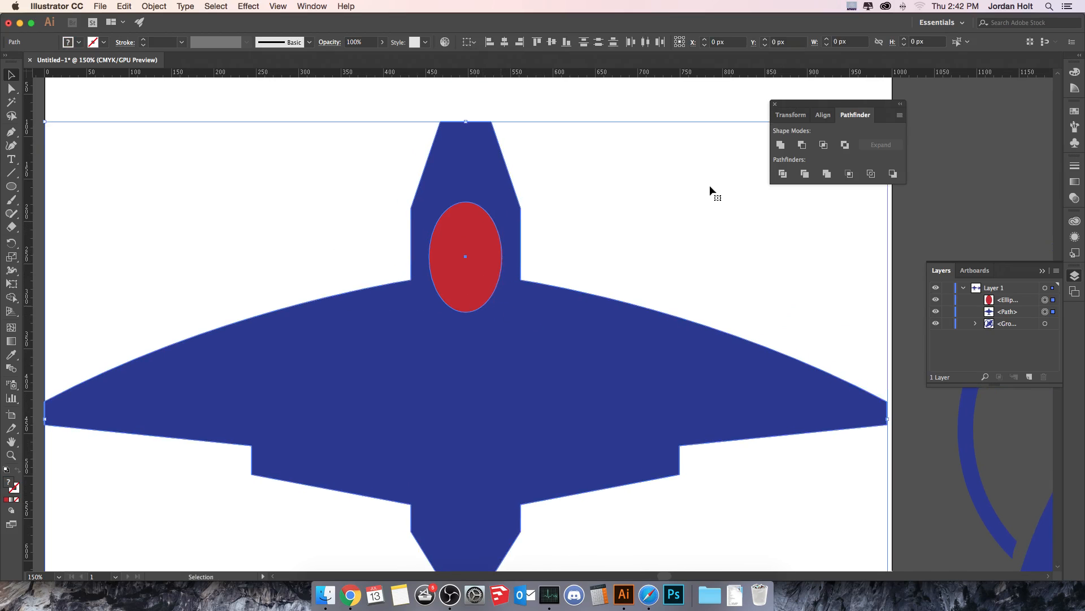
pyautogui.click(802, 144)
pyautogui.click(573, 181)
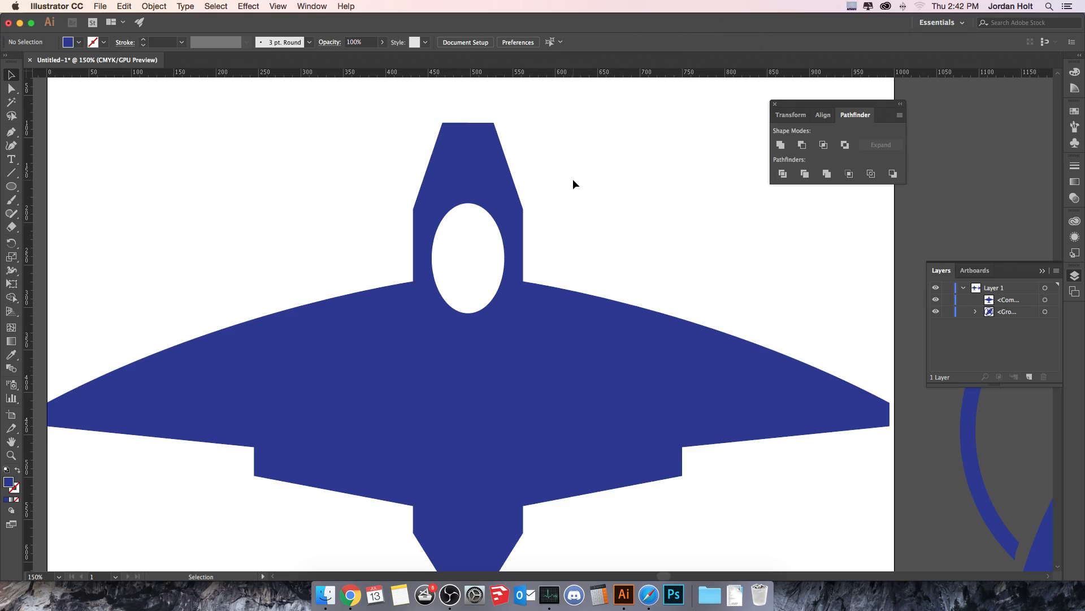
# - Add the point text SPACESHIP in Bebas Neue Bold, 72 pt, on the empty canvas above the artboard
pyautogui.press('super+minus')
pyautogui.press('super+minus')
pyautogui.press('super+minus')
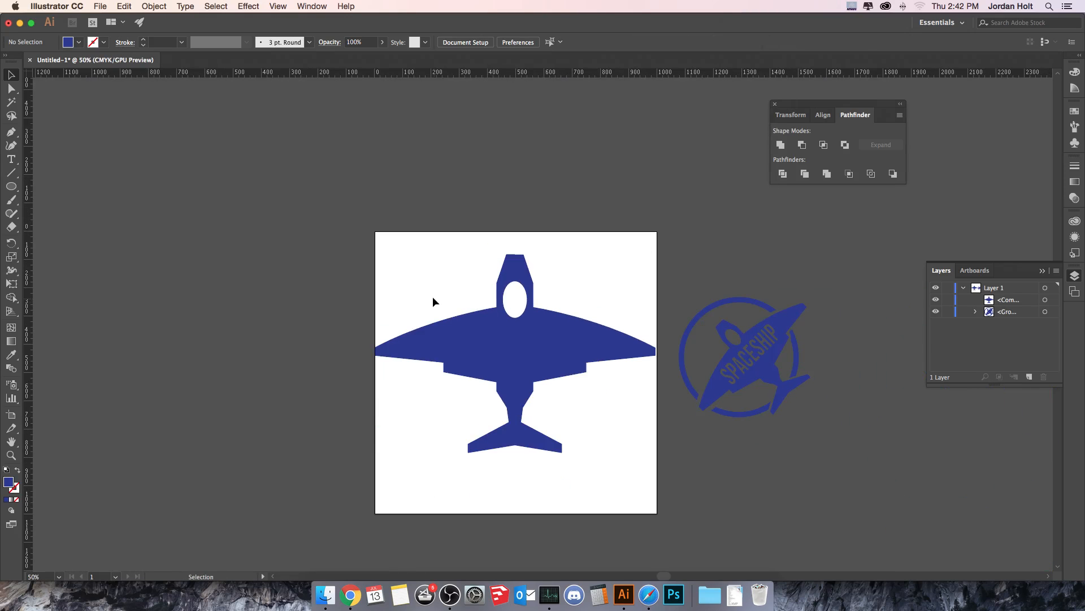
pyautogui.click(11, 161)
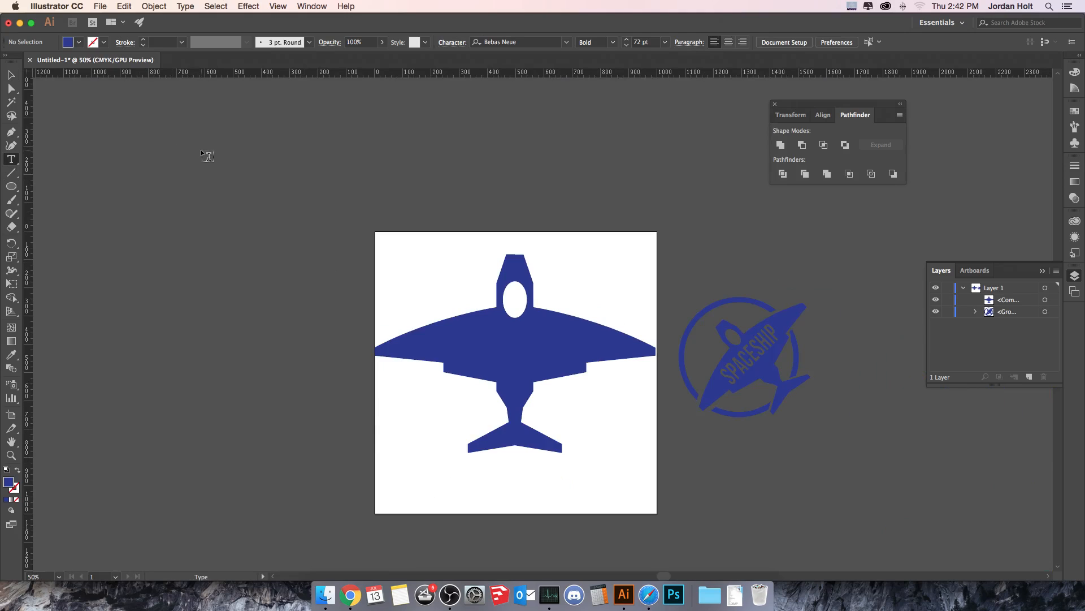
pyautogui.click(333, 182)
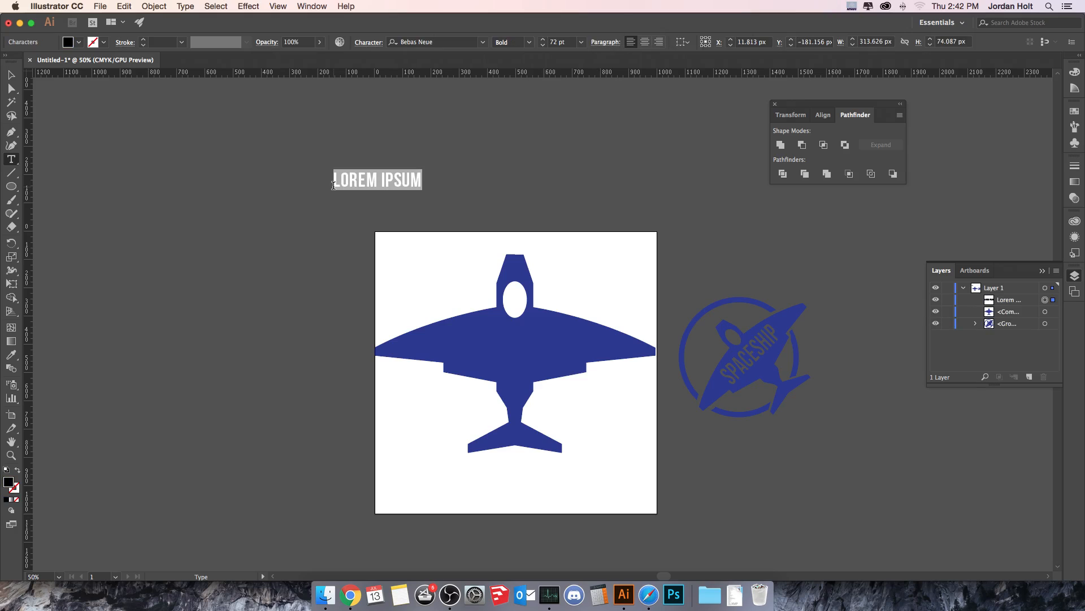
pyautogui.write('S')
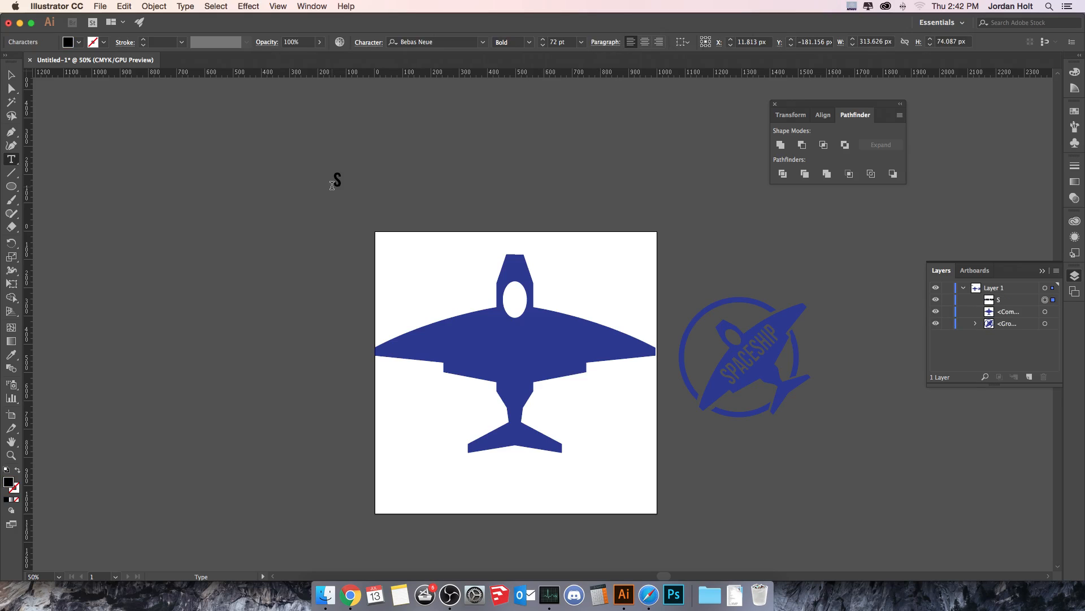
pyautogui.write('PACESHIP')
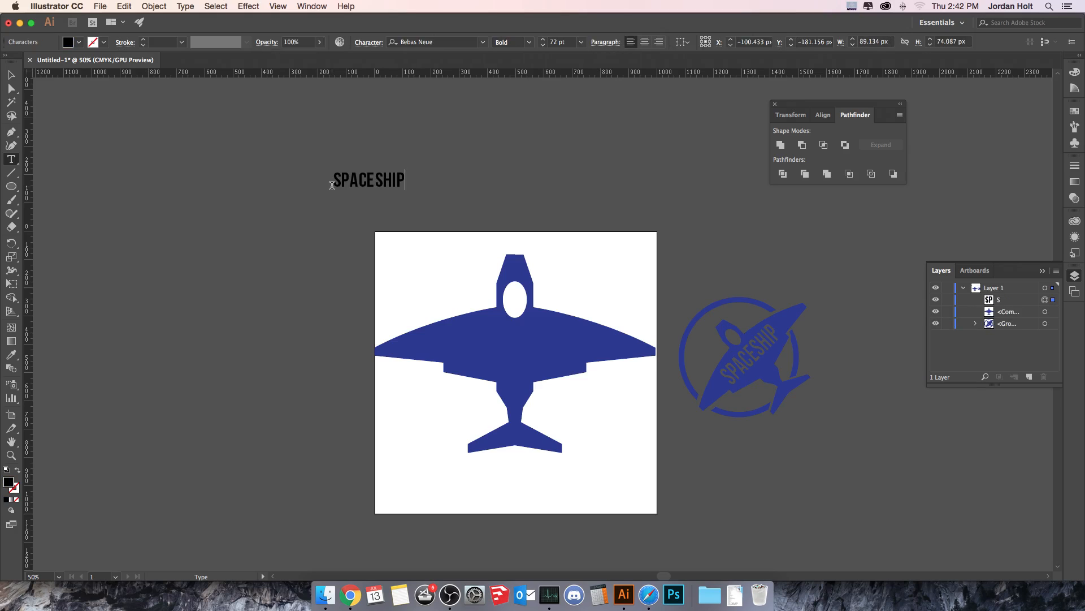
# - Enlarge the SPACESHIP text to about 486 px wide and place it centred across the ship's wings
pyautogui.click(11, 74)
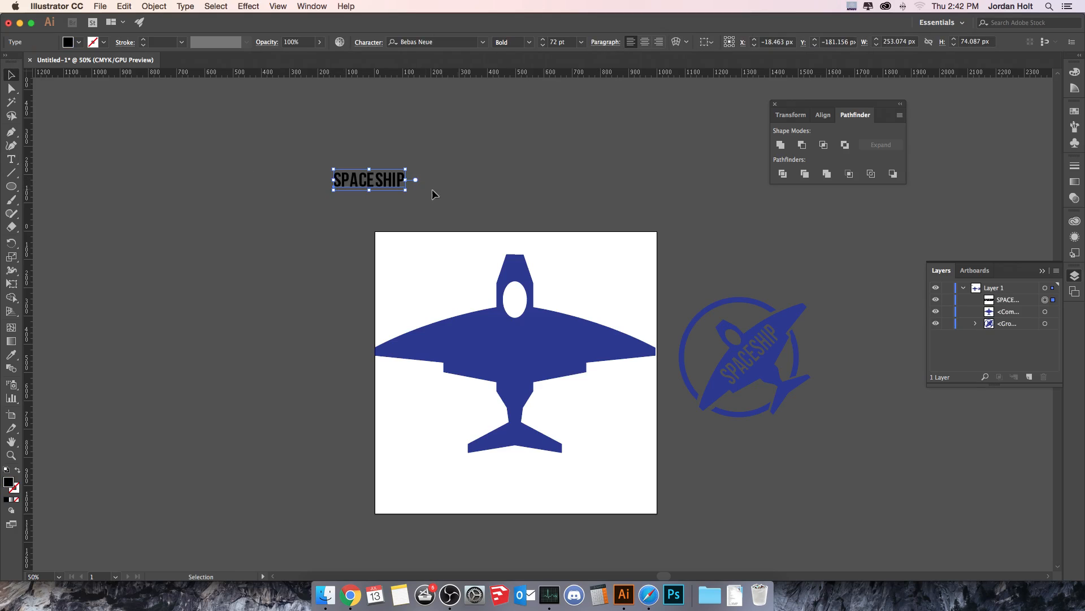
pyautogui.moveTo(407, 190); pyautogui.dragTo(472, 222)
pyautogui.moveTo(454, 185); pyautogui.dragTo(567, 338)
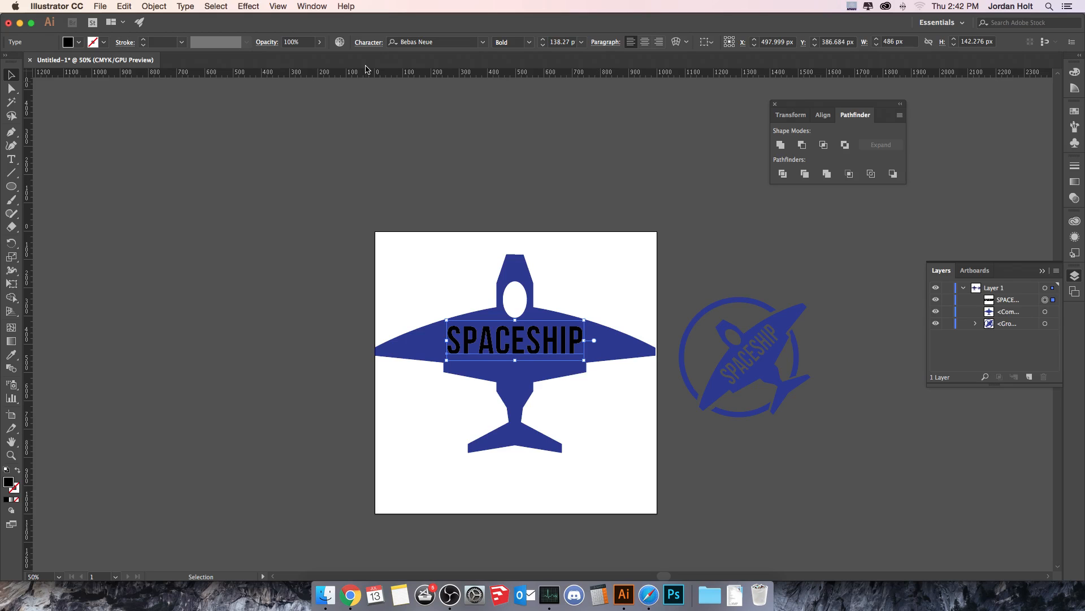
# - Convert the SPACESHIP text to outlines and subtract the letters from the ship
pyautogui.click(184, 8)
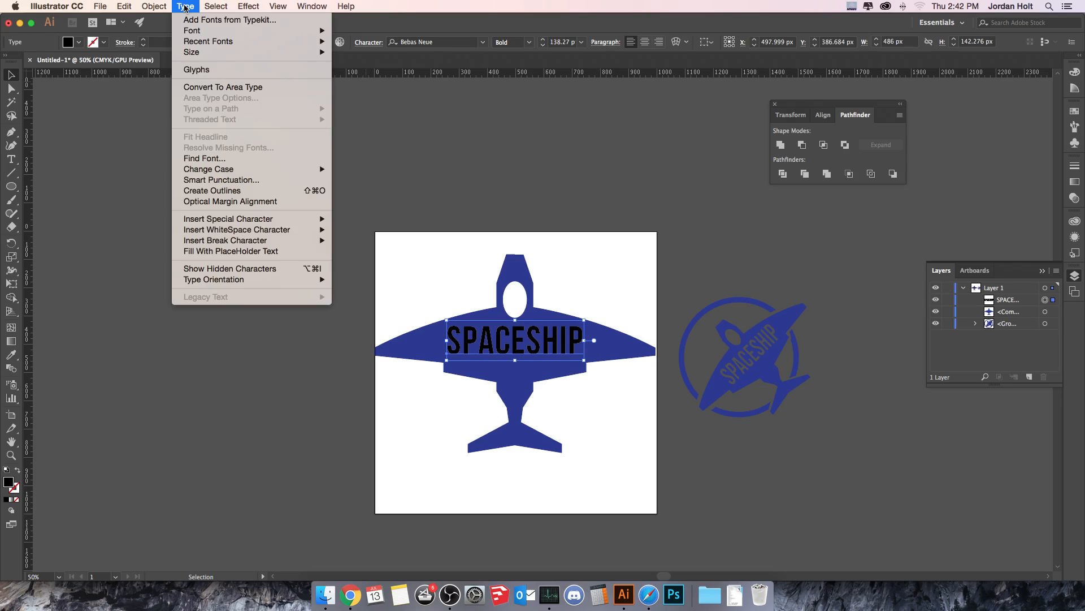
pyautogui.click(257, 190)
pyautogui.scroll(-1, 273, 221)
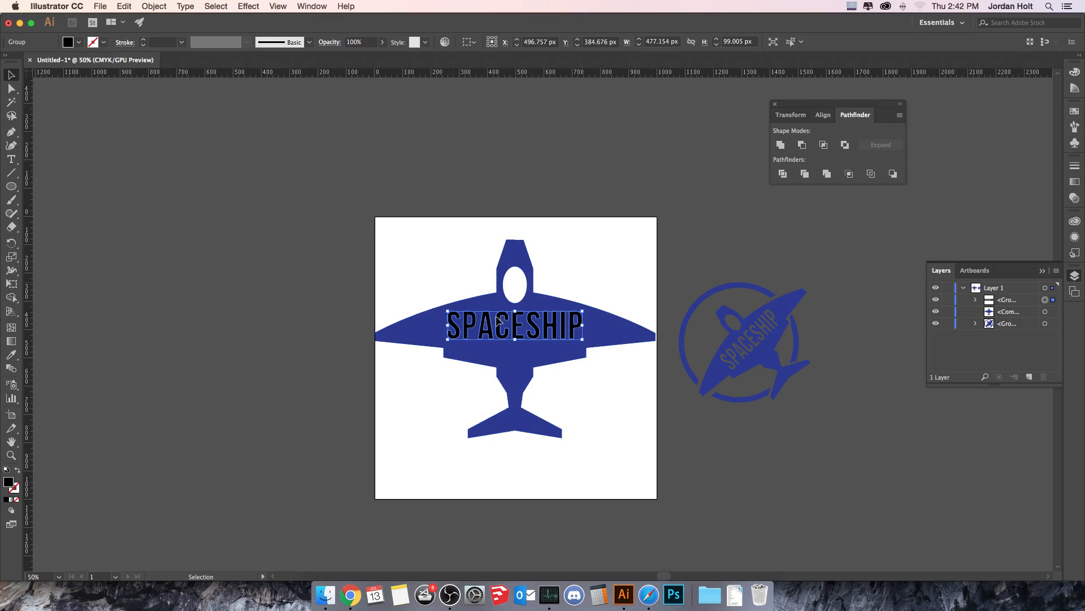
pyautogui.moveTo(438, 274); pyautogui.dragTo(567, 405)
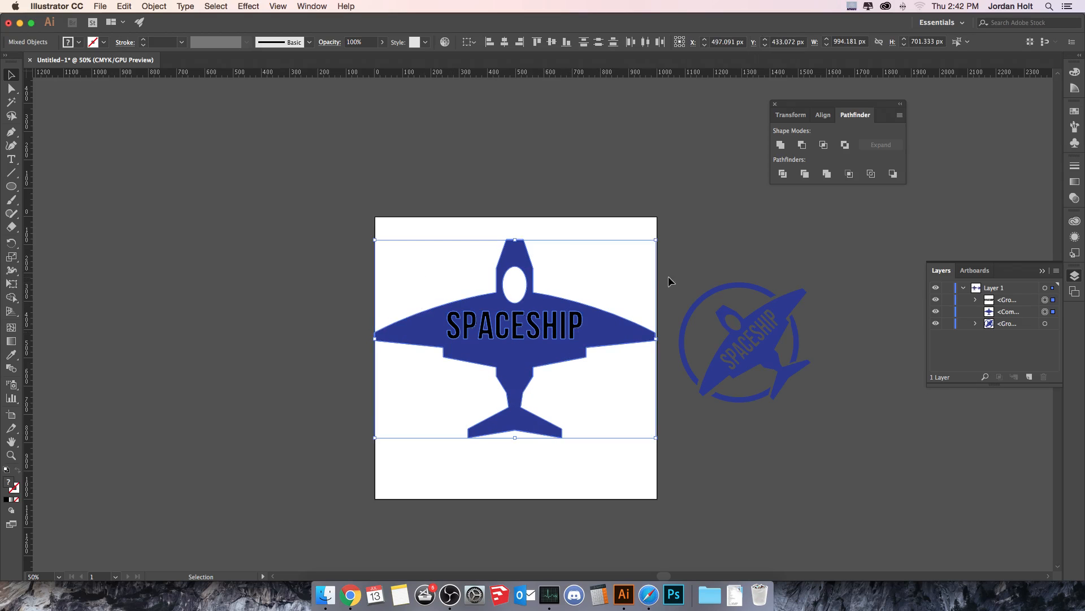
pyautogui.click(802, 145)
pyautogui.click(697, 236)
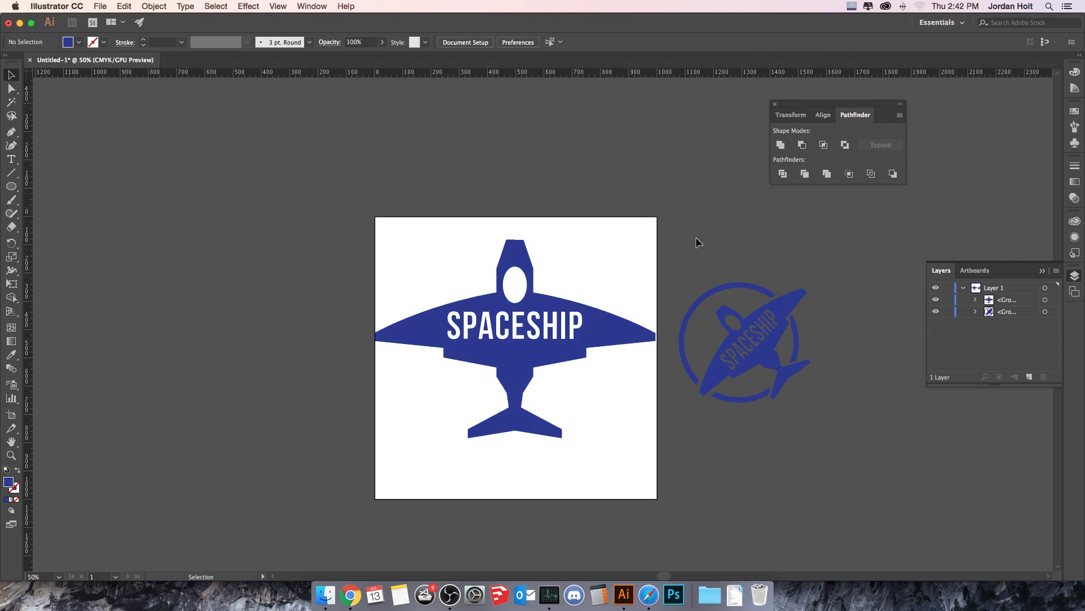
# - Move the reference logo up and farther away from the artboard
pyautogui.click(609, 346)
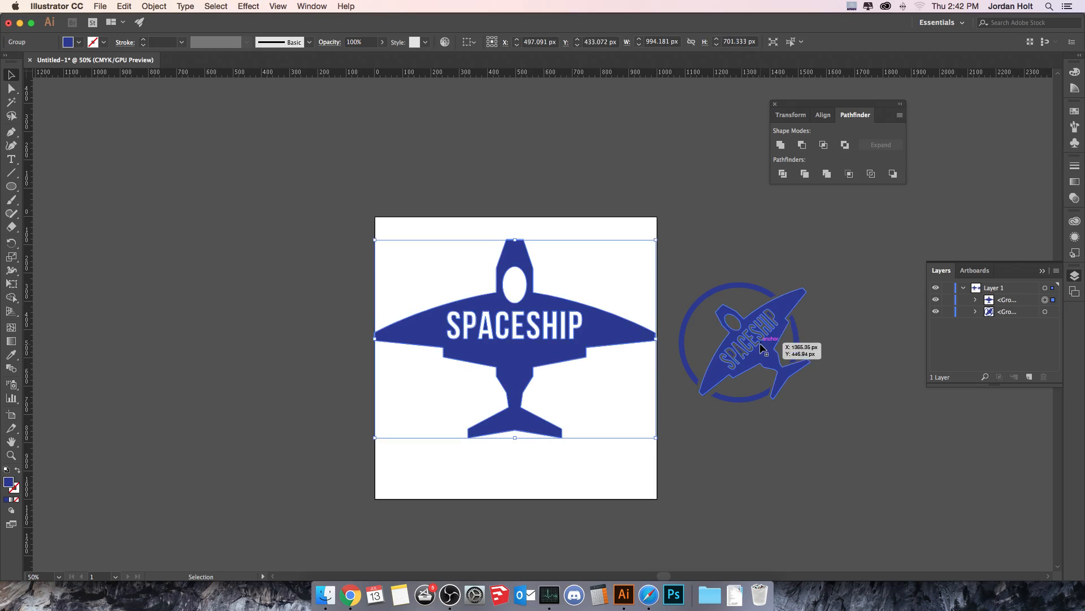
pyautogui.moveTo(761, 347); pyautogui.dragTo(846, 279)
# - Scale the ship down to about 599 px wide, rotated 45° counter-clockwise and placed toward the lower right of the artboard
pyautogui.click(542, 310)
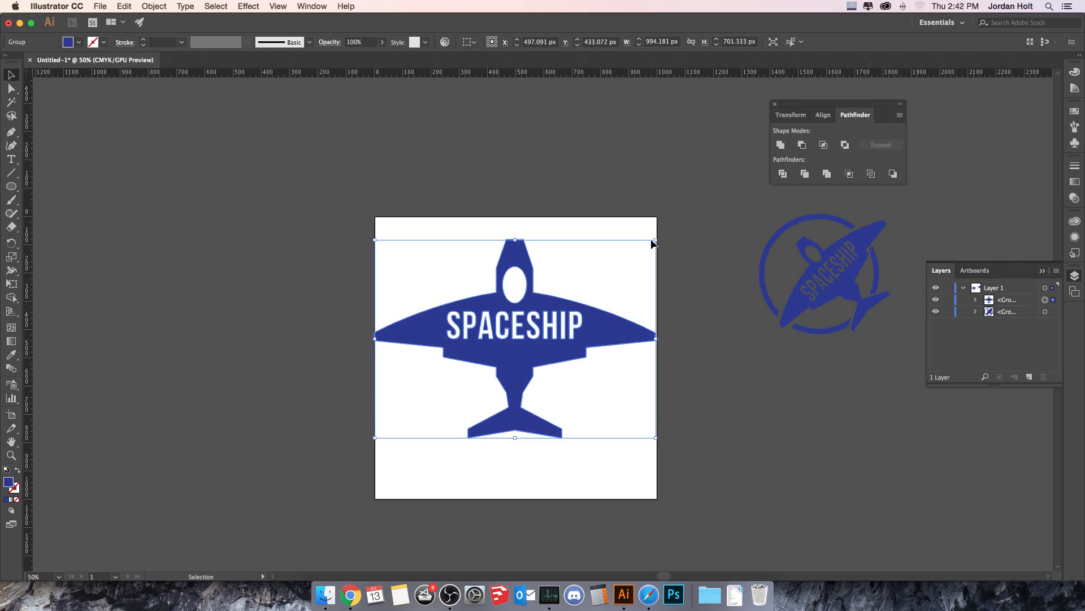
pyautogui.moveTo(654, 242); pyautogui.dragTo(556, 328)
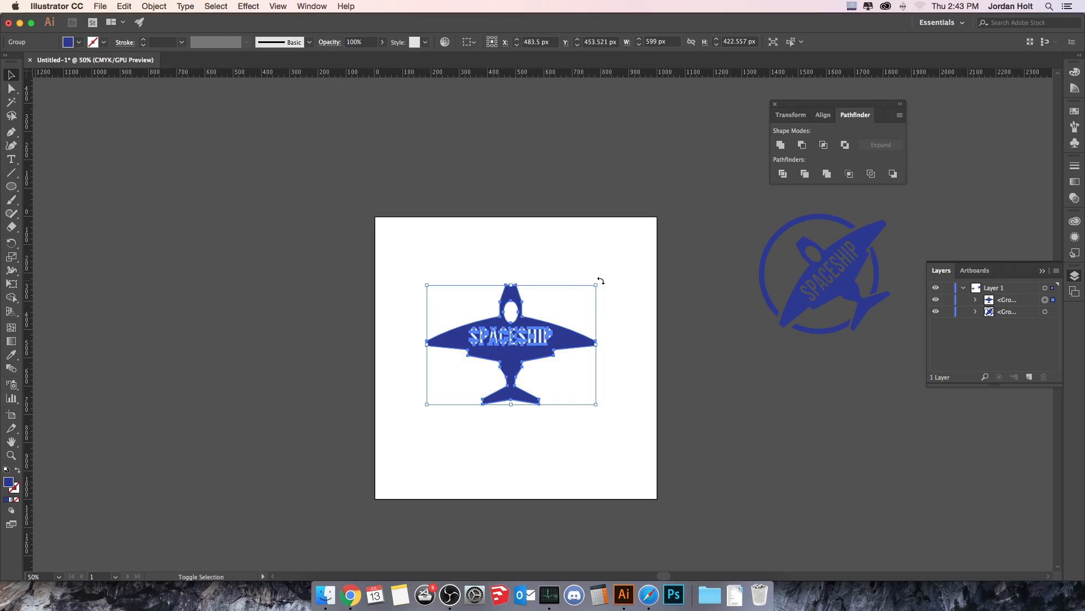
pyautogui.moveTo(598, 277); pyautogui.dragTo(543, 259)
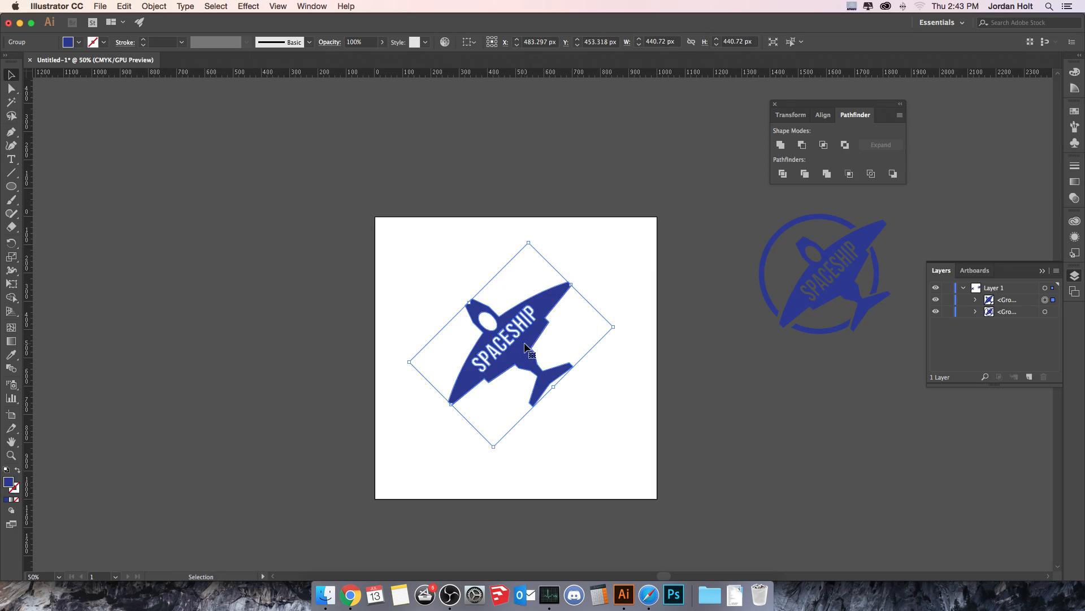
pyautogui.moveTo(529, 351); pyautogui.dragTo(567, 370)
pyautogui.click(671, 351)
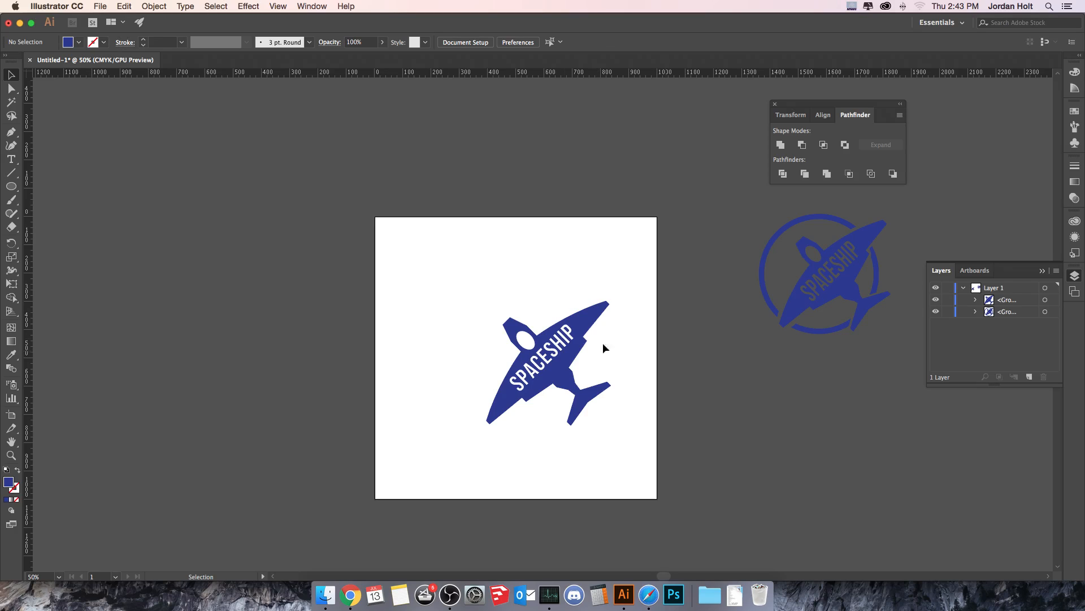
# - Draw a circle about 560 px in diameter with no fill and a dark blue stroke, overlapping the ship
pyautogui.click(12, 187)
pyautogui.click(79, 42)
pyautogui.click(7, 61)
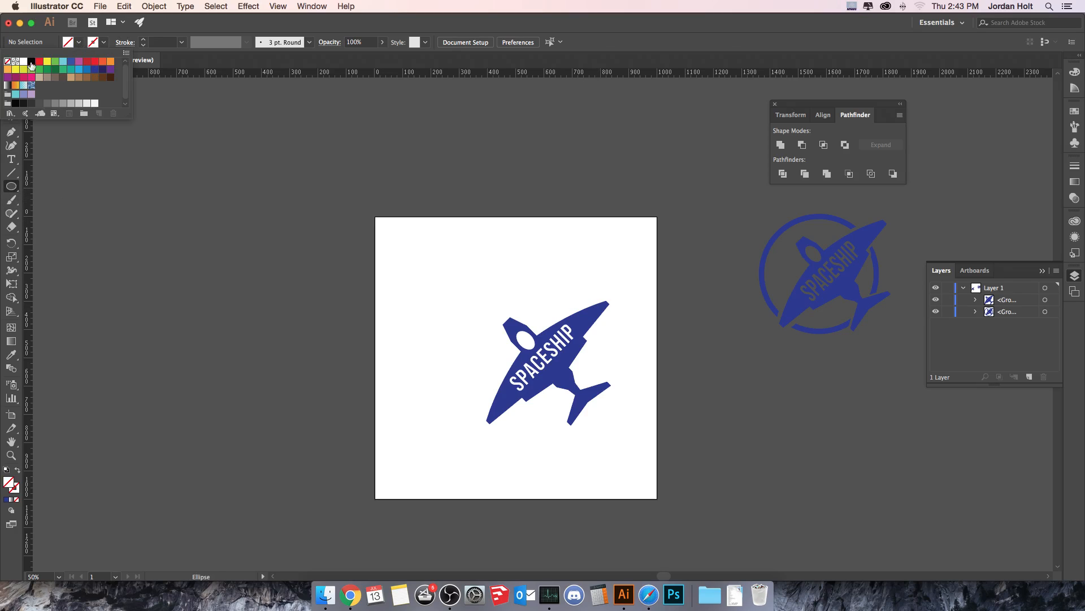
pyautogui.click(104, 42)
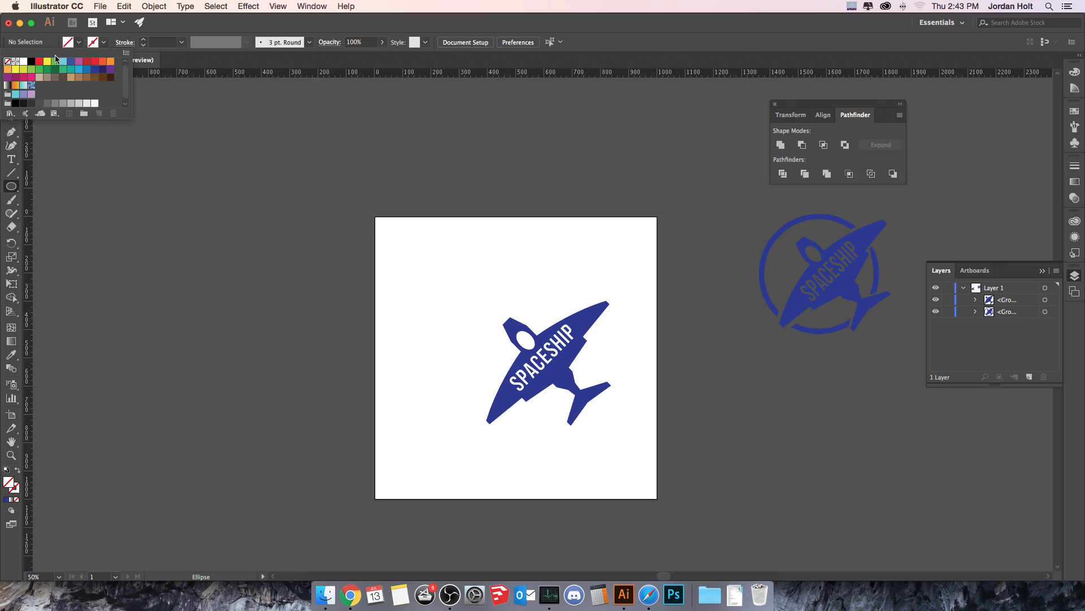
pyautogui.click(94, 69)
pyautogui.click(321, 283)
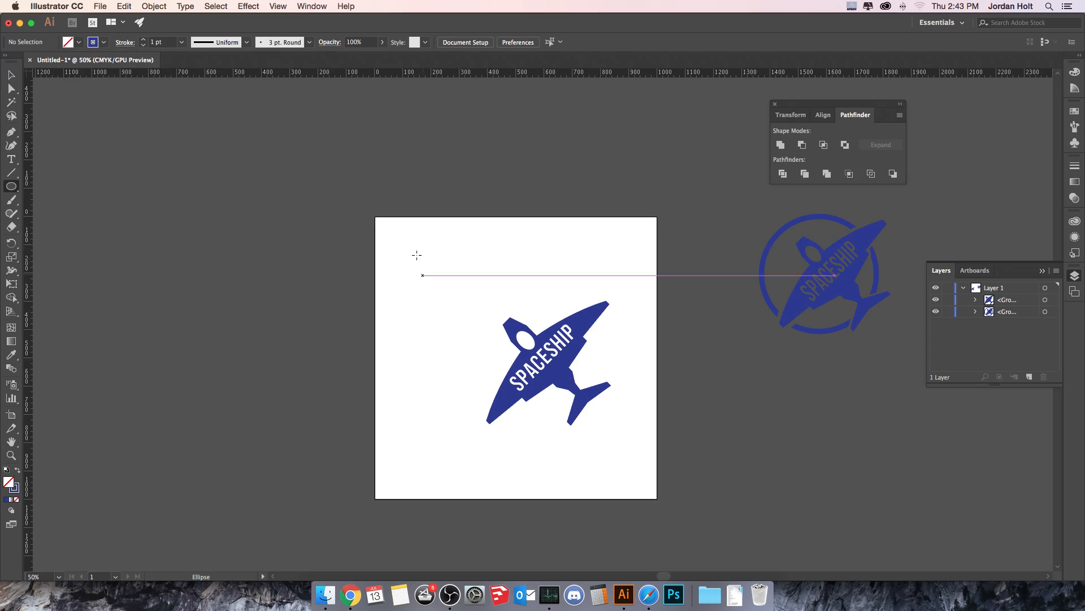
pyautogui.moveTo(416, 254); pyautogui.dragTo(575, 393)
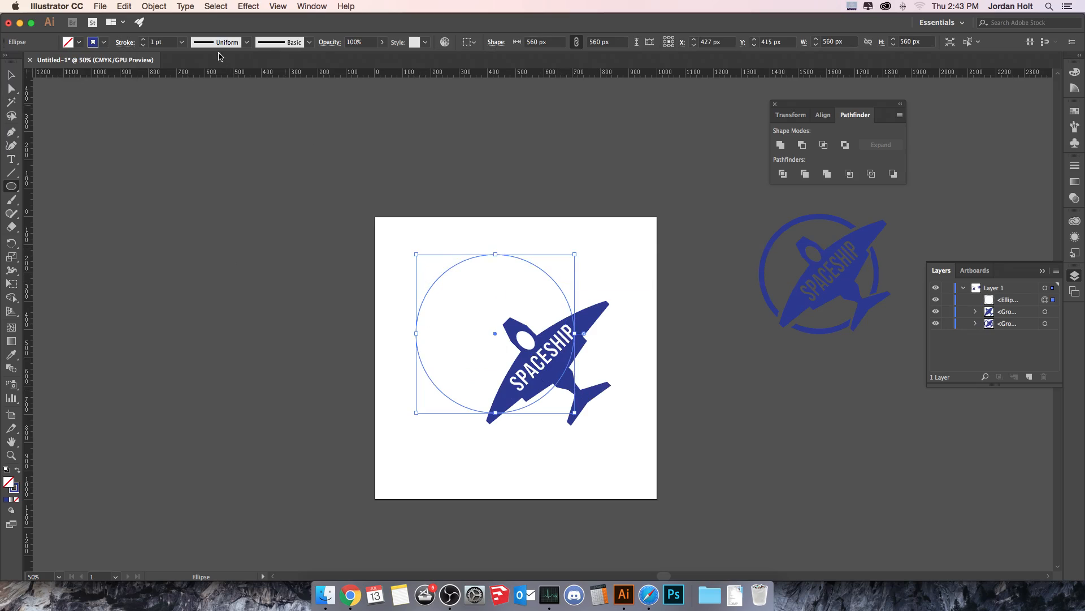
# - Set the circle's stroke weight to 20 pt after comparing 18 pt and 40 pt
pyautogui.click(181, 43)
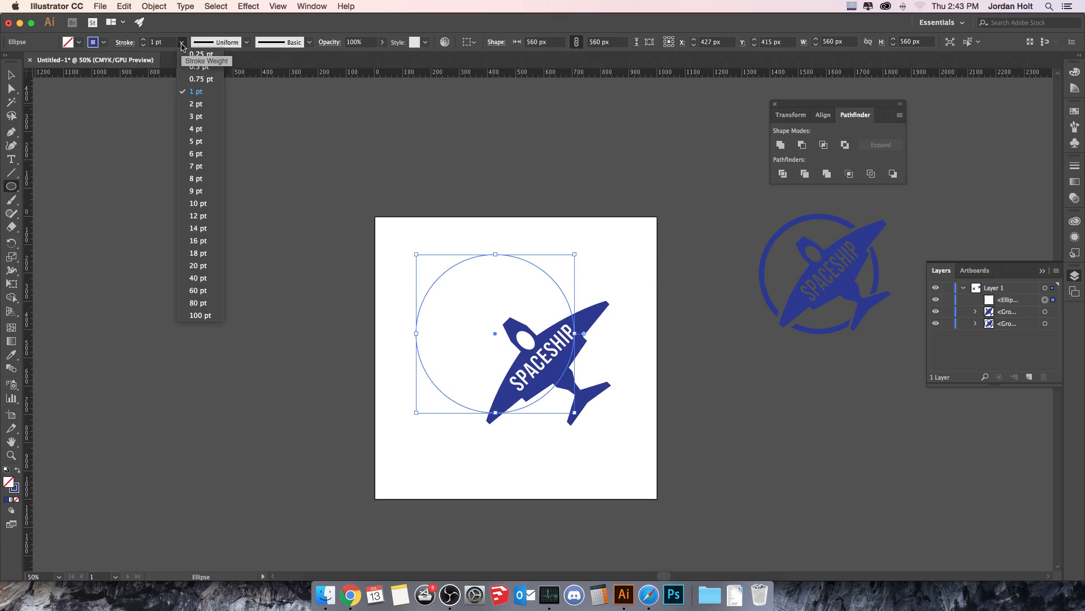
pyautogui.click(198, 252)
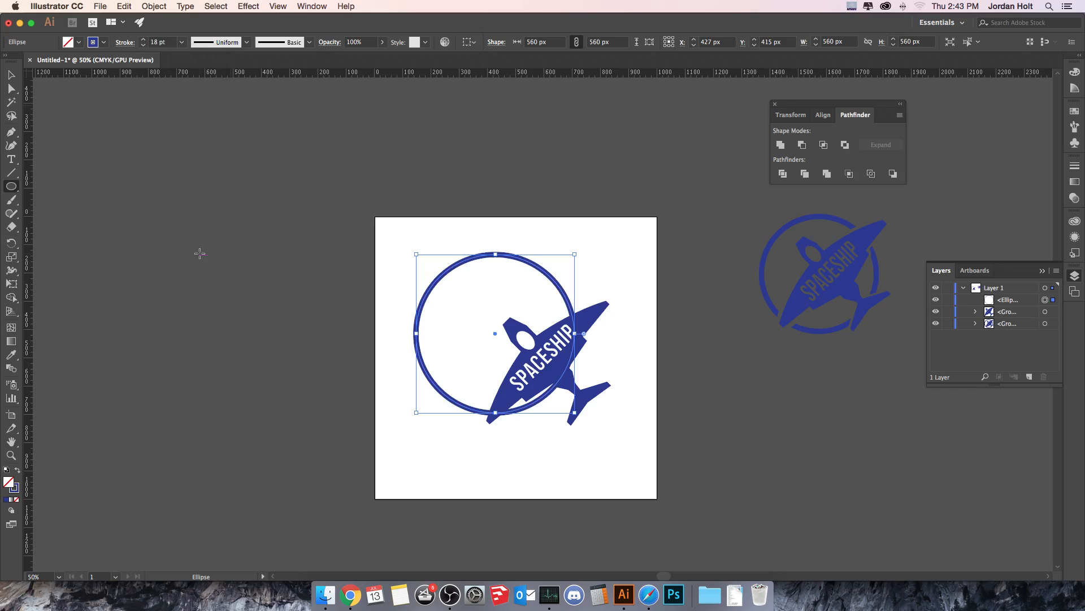
pyautogui.click(182, 43)
pyautogui.click(209, 276)
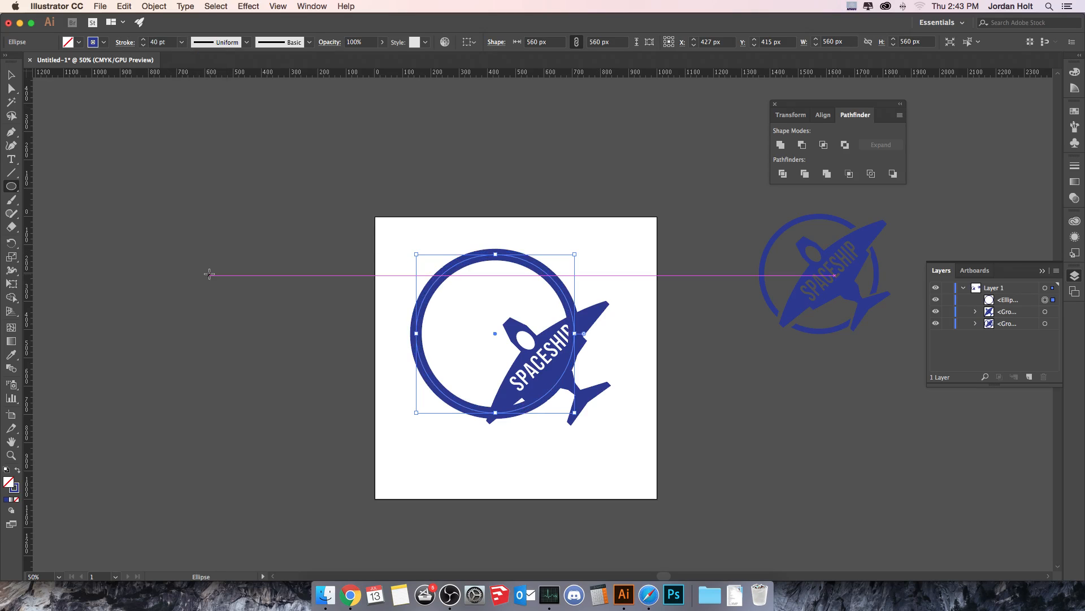
pyautogui.click(181, 43)
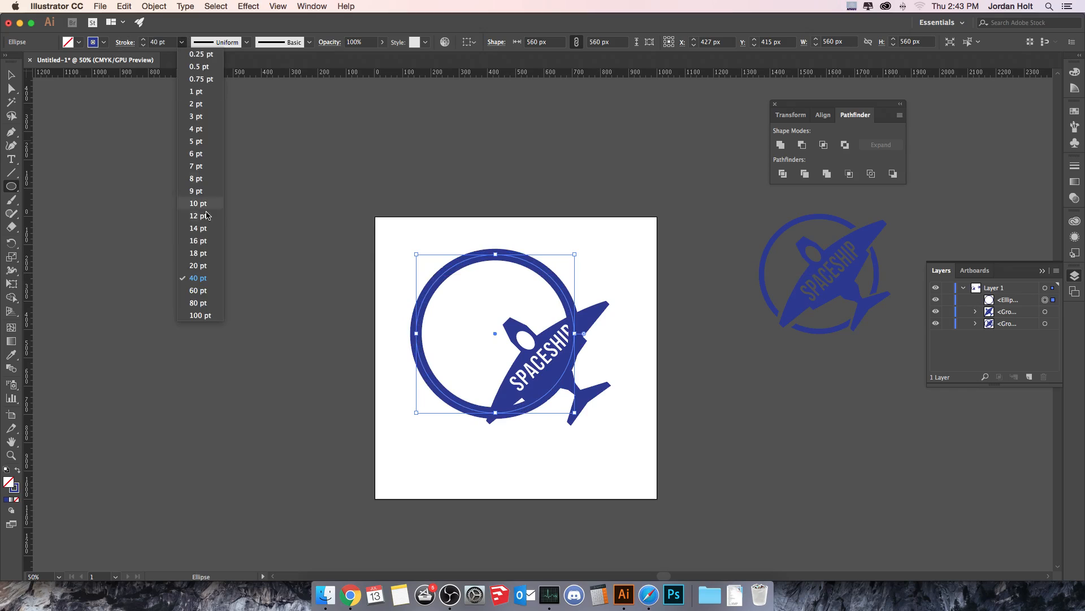
pyautogui.click(201, 219)
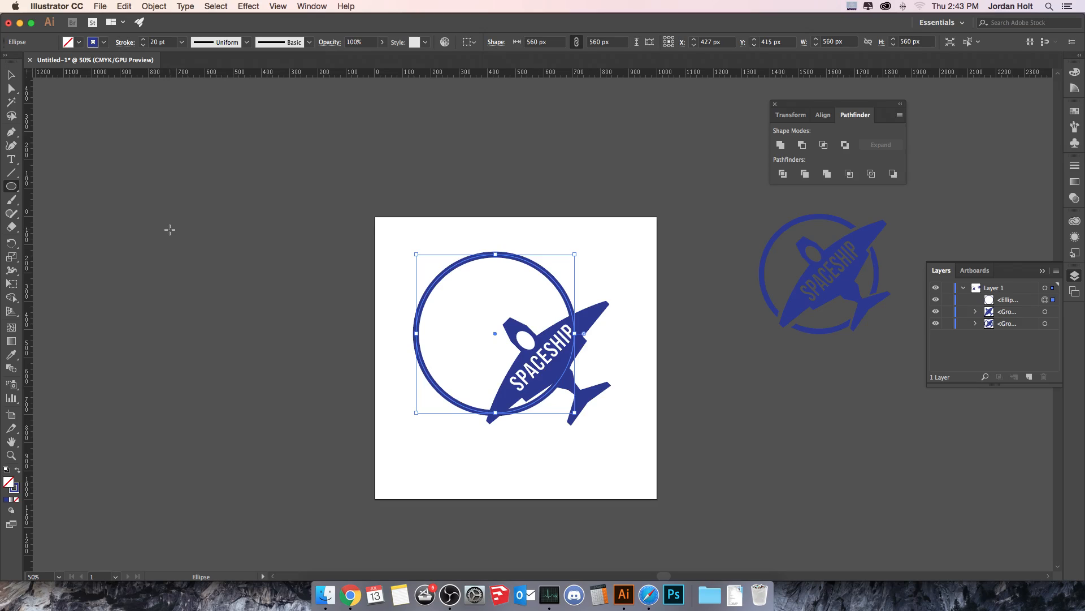
# - Scale the circle down to about 470 px and position it around the ship so the wing tips and tail reach its edge
pyautogui.click(15, 77)
pyautogui.moveTo(577, 255); pyautogui.dragTo(585, 328)
pyautogui.click(531, 280)
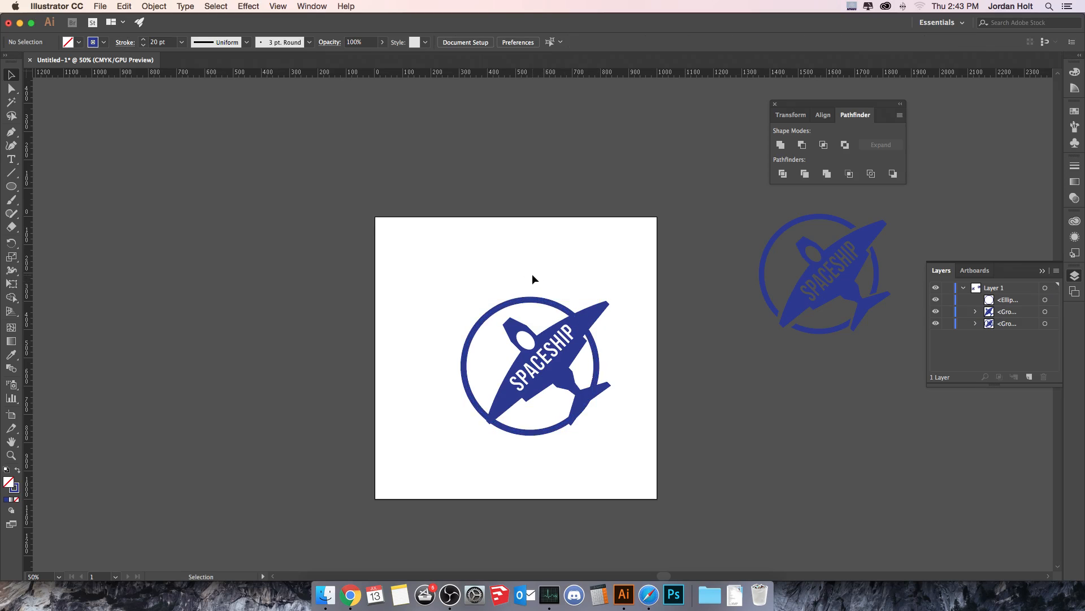
# - Try to erase a gap in the circle near the upper wing tip, and undo it
pyautogui.click(541, 305)
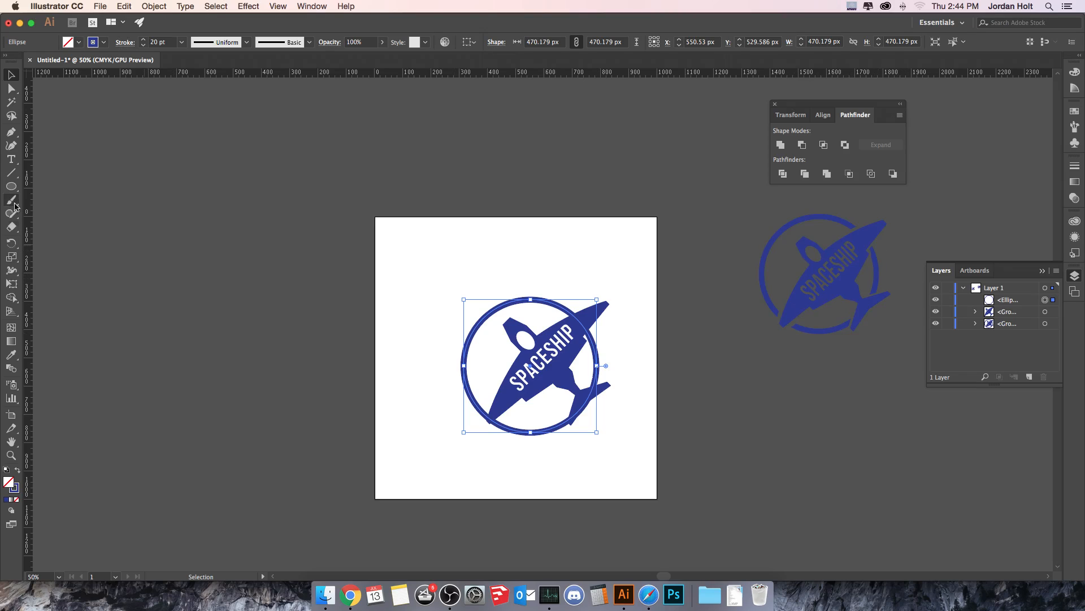
pyautogui.click(11, 227)
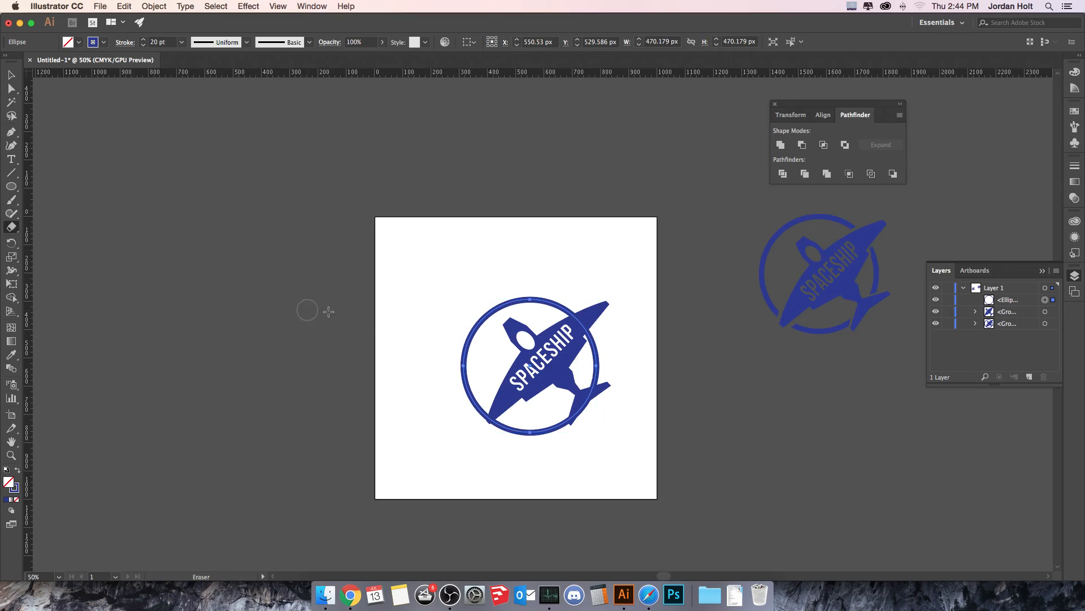
pyautogui.click(554, 307)
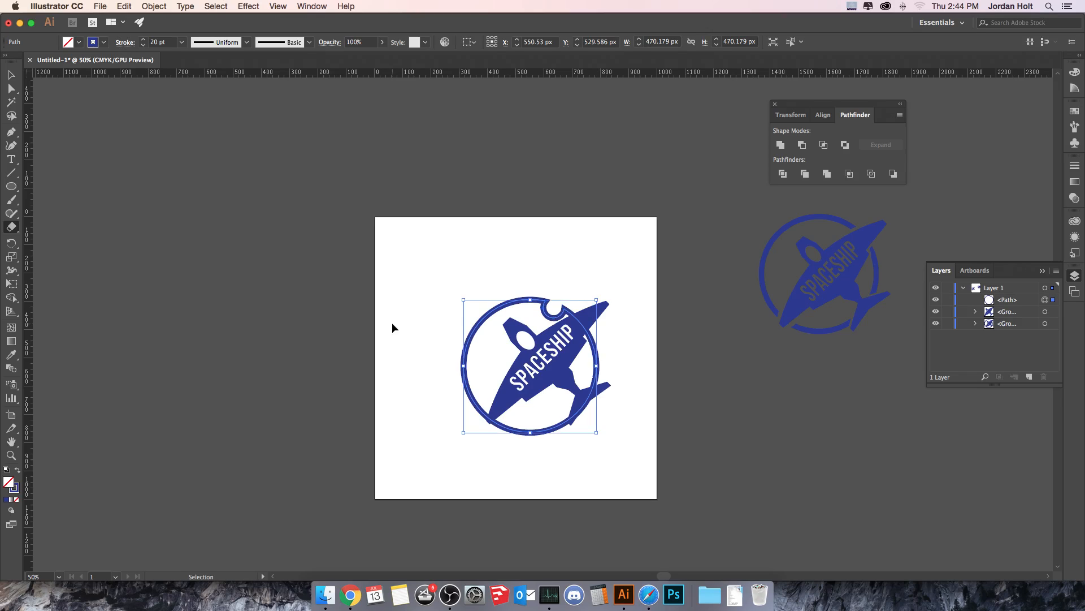
pyautogui.press('super+z')
pyautogui.press('super')
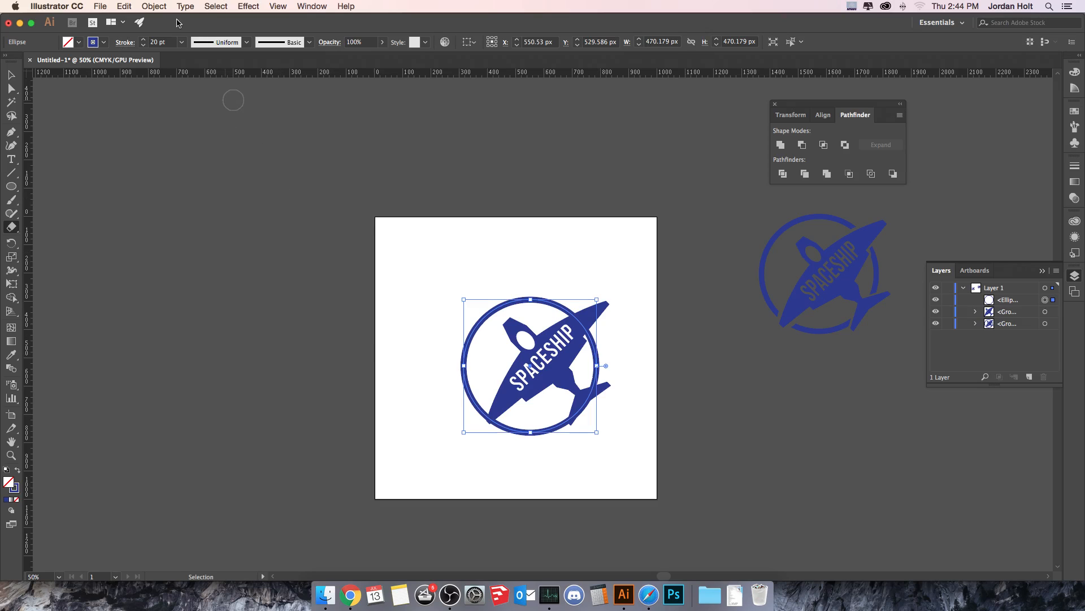
# - Convert the selected circle's stroke into a filled ring shape with Outline Stroke
pyautogui.click(162, 7)
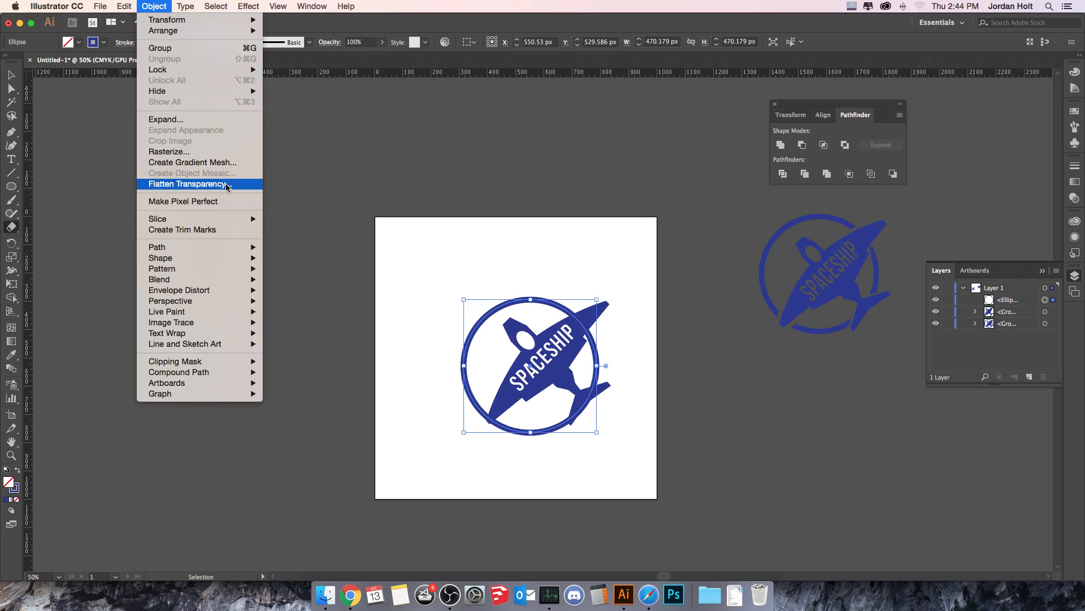
pyautogui.moveTo(236, 256)
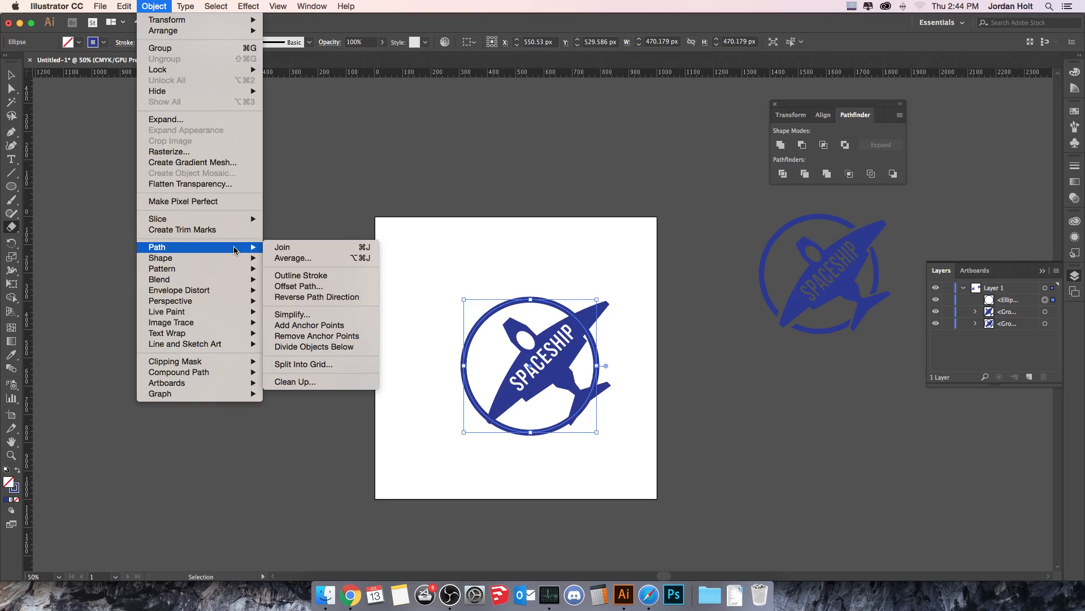
pyautogui.click(288, 274)
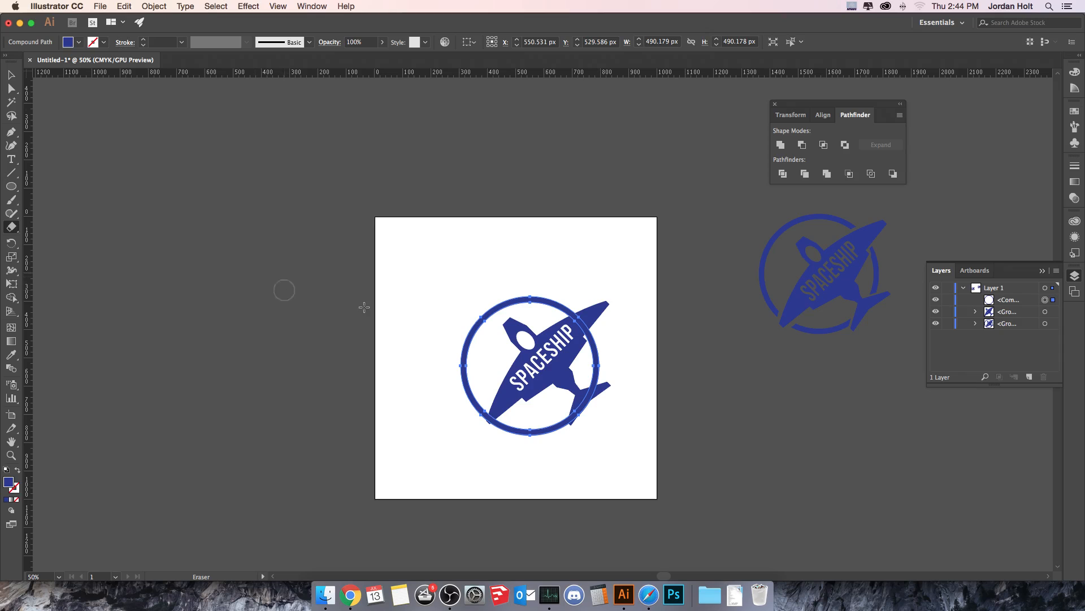
# - Erase gaps in the ring where it crosses the ship's upper wing tip and the tail
pyautogui.press('super+1')
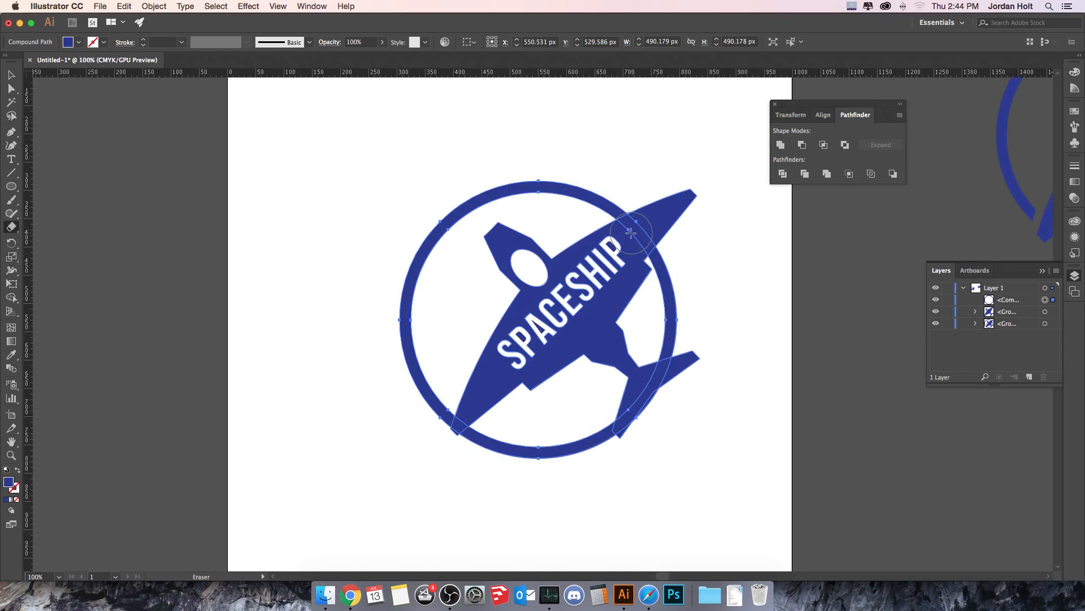
pyautogui.moveTo(620, 238)
pyautogui.mouseDown()
pyautogui.moveTo(645, 224)
pyautogui.moveTo(612, 240)
pyautogui.moveTo(644, 237)
pyautogui.moveTo(622, 248)
pyautogui.mouseUp()
pyautogui.scroll(-1, 596, 334)
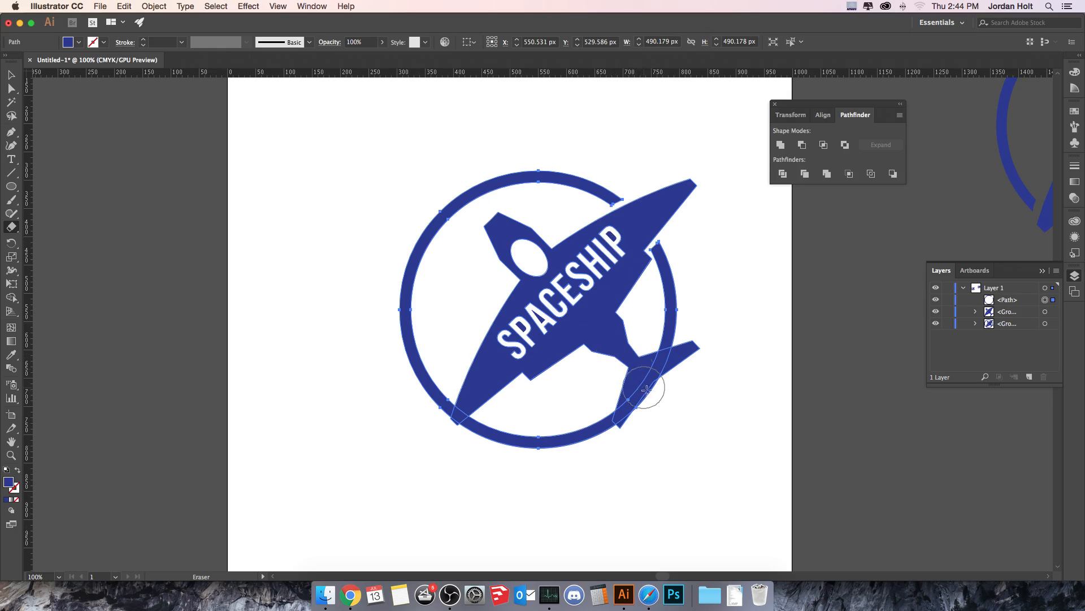
pyautogui.moveTo(704, 357)
pyautogui.mouseDown()
pyautogui.moveTo(657, 369)
pyautogui.moveTo(683, 359)
pyautogui.moveTo(657, 370)
pyautogui.moveTo(696, 372)
pyautogui.moveTo(650, 384)
pyautogui.moveTo(629, 420)
pyautogui.mouseUp()
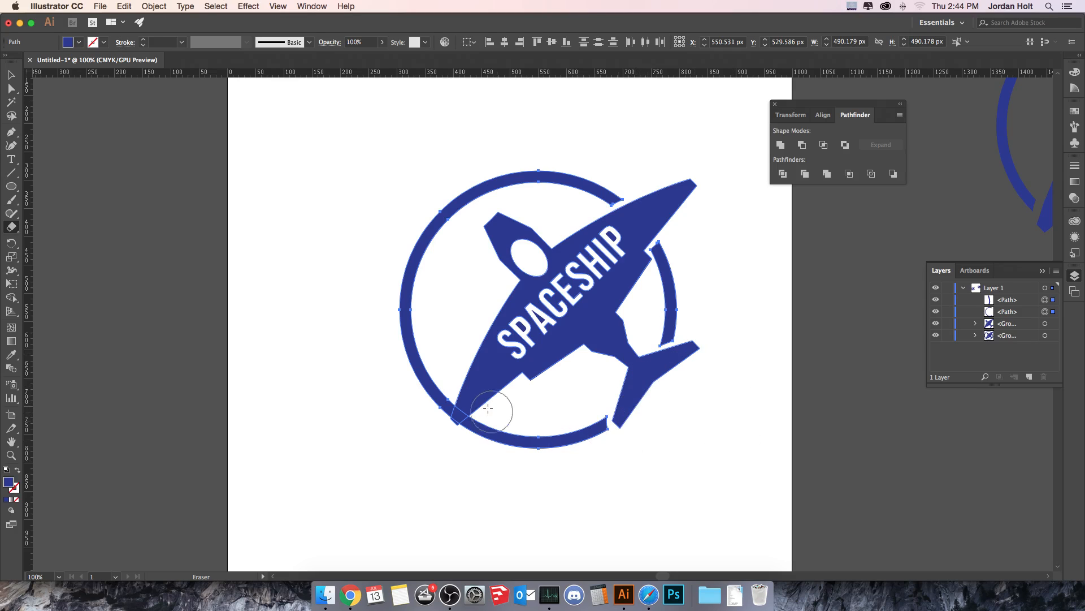
# - Erase a narrow gap in the ring around the lower wing tip with a much smaller eraser, and deselect the artwork
pyautogui.press('[')
pyautogui.press('[')
pyautogui.press('[')
pyautogui.press('[')
pyautogui.press('[')
pyautogui.press('[')
pyautogui.press('[')
pyautogui.press('[')
pyautogui.press('[')
pyautogui.press('[')
pyautogui.moveTo(461, 404)
pyautogui.mouseDown()
pyautogui.moveTo(455, 419)
pyautogui.moveTo(477, 393)
pyautogui.mouseUp()
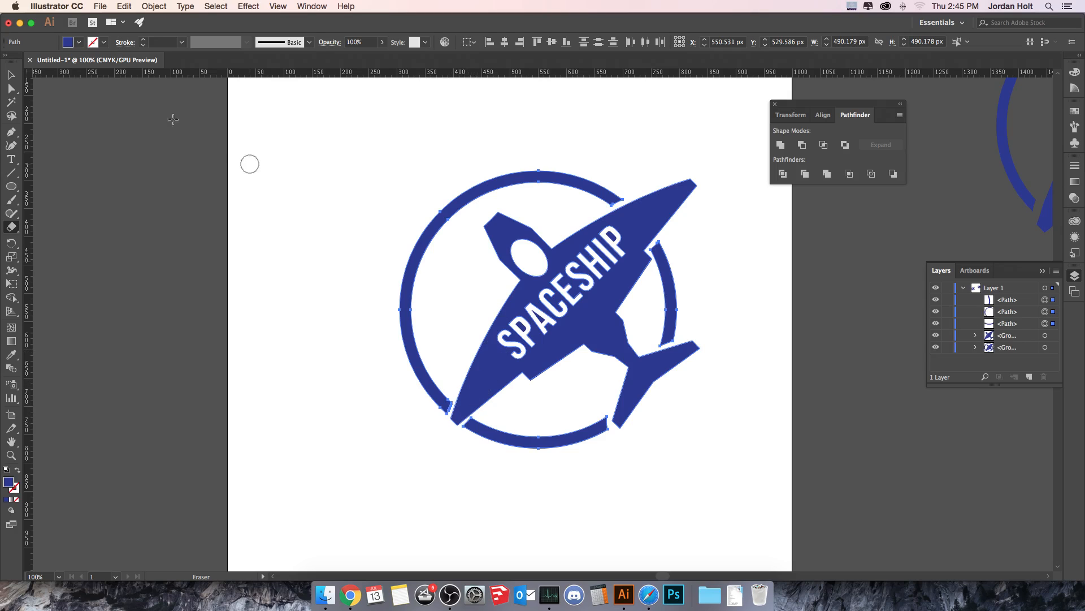
pyautogui.press('v')
pyautogui.click(367, 241)
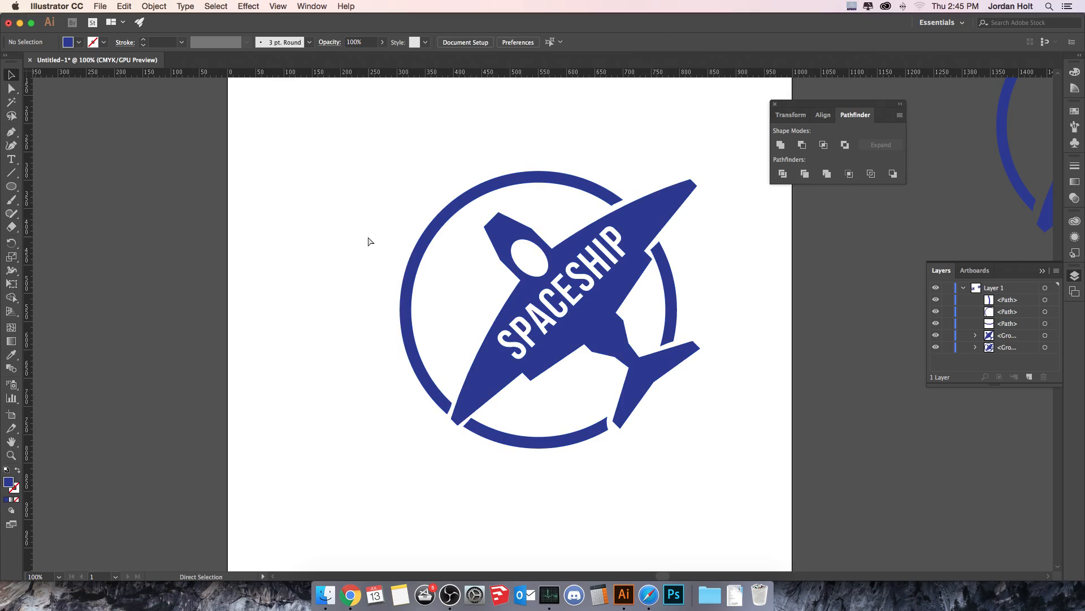
# - Unite the ship with the large upper-left and the bottom ring segments using Pathfinder
pyautogui.press('super+minus')
pyautogui.press('super+minus')
pyautogui.press('super+minus')
pyautogui.moveTo(488, 247); pyautogui.dragTo(587, 378)
pyautogui.click(783, 148)
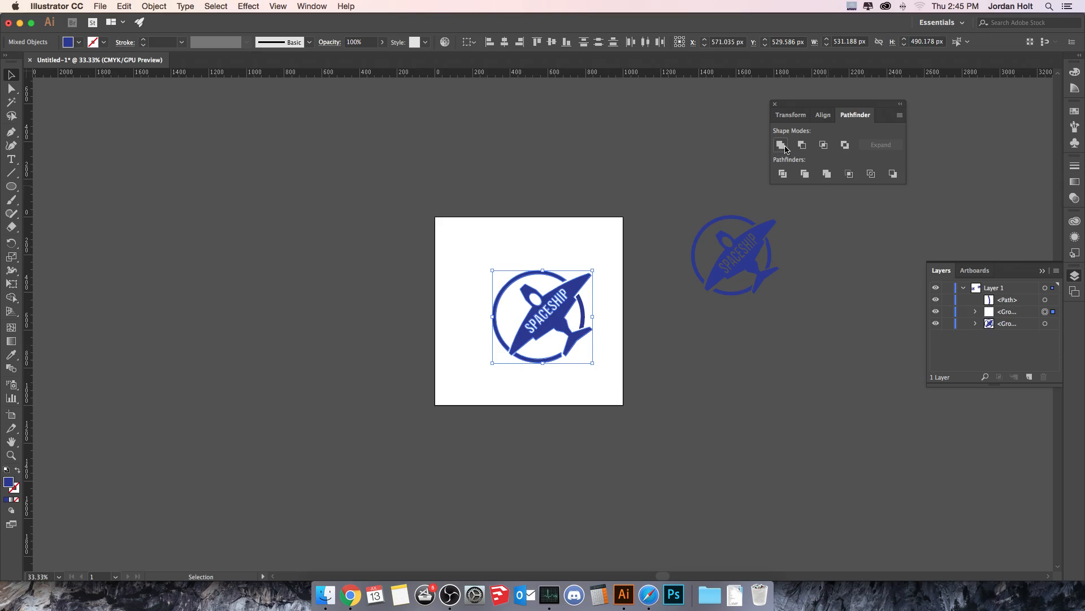
# - Try to move the united logo off the artboard below the reference logo, and undo the move
pyautogui.click(799, 367)
pyautogui.moveTo(545, 329); pyautogui.dragTo(751, 392)
pyautogui.click(826, 406)
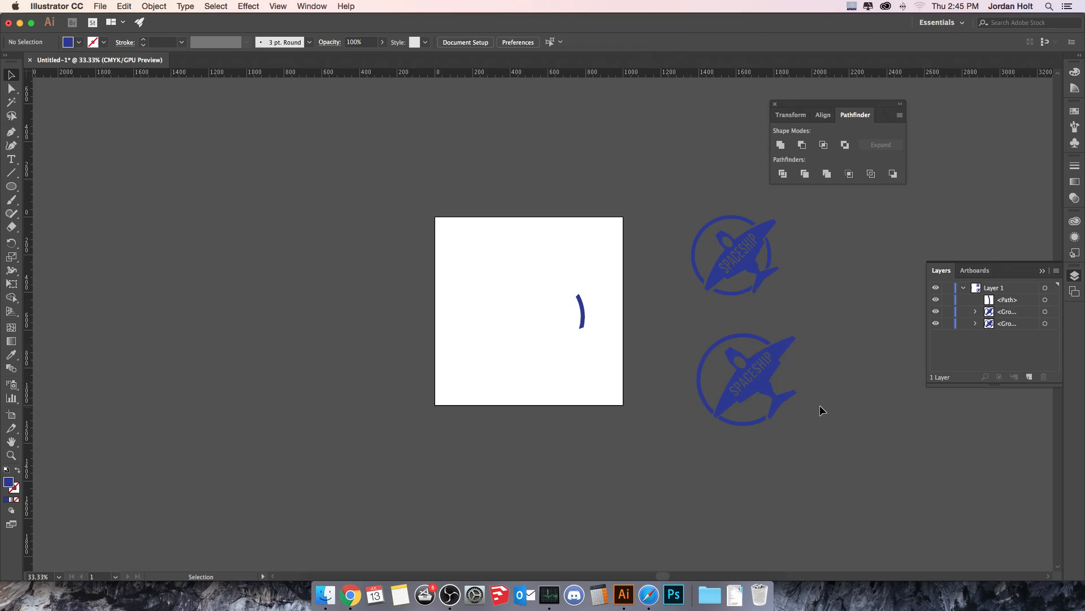
pyautogui.press('super+z')
# - Unite the whole logo, including the separate ring arc between the upper wing and the tail
pyautogui.moveTo(471, 259); pyautogui.dragTo(587, 371)
pyautogui.click(780, 144)
pyautogui.click(615, 168)
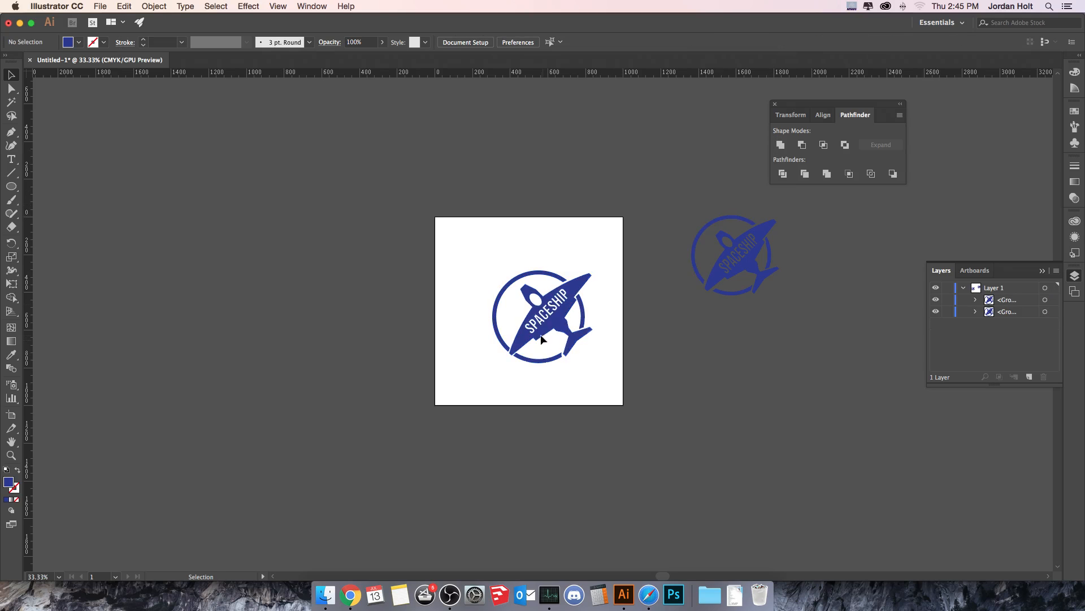
# - Move the fully united logo off the artboard to a spot directly below the reference logo, and deselect it
pyautogui.moveTo(541, 339); pyautogui.dragTo(744, 373)
pyautogui.click(802, 420)
pyautogui.click(803, 369)
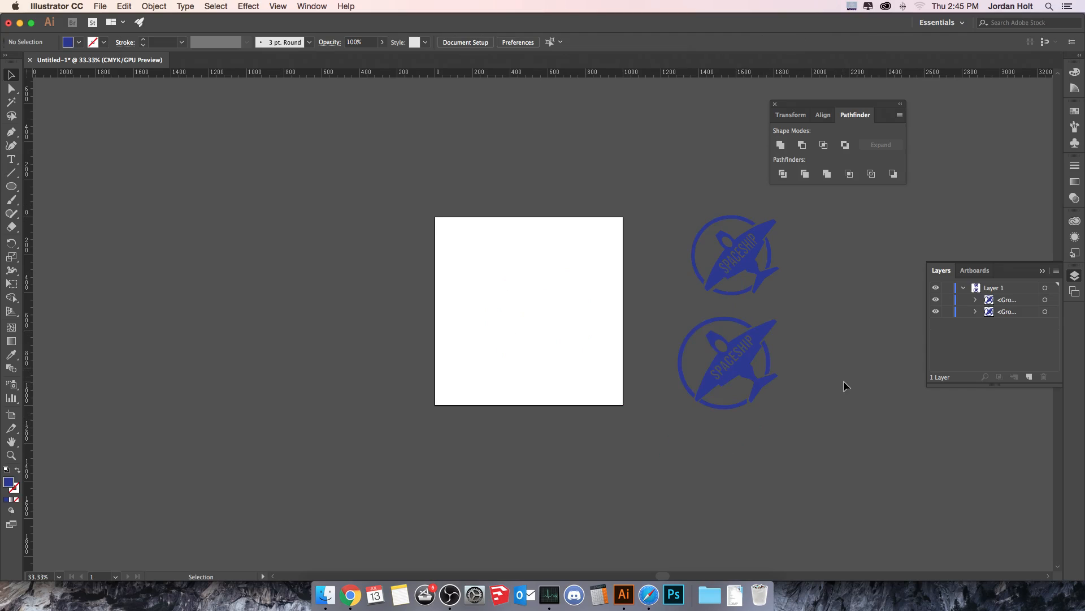